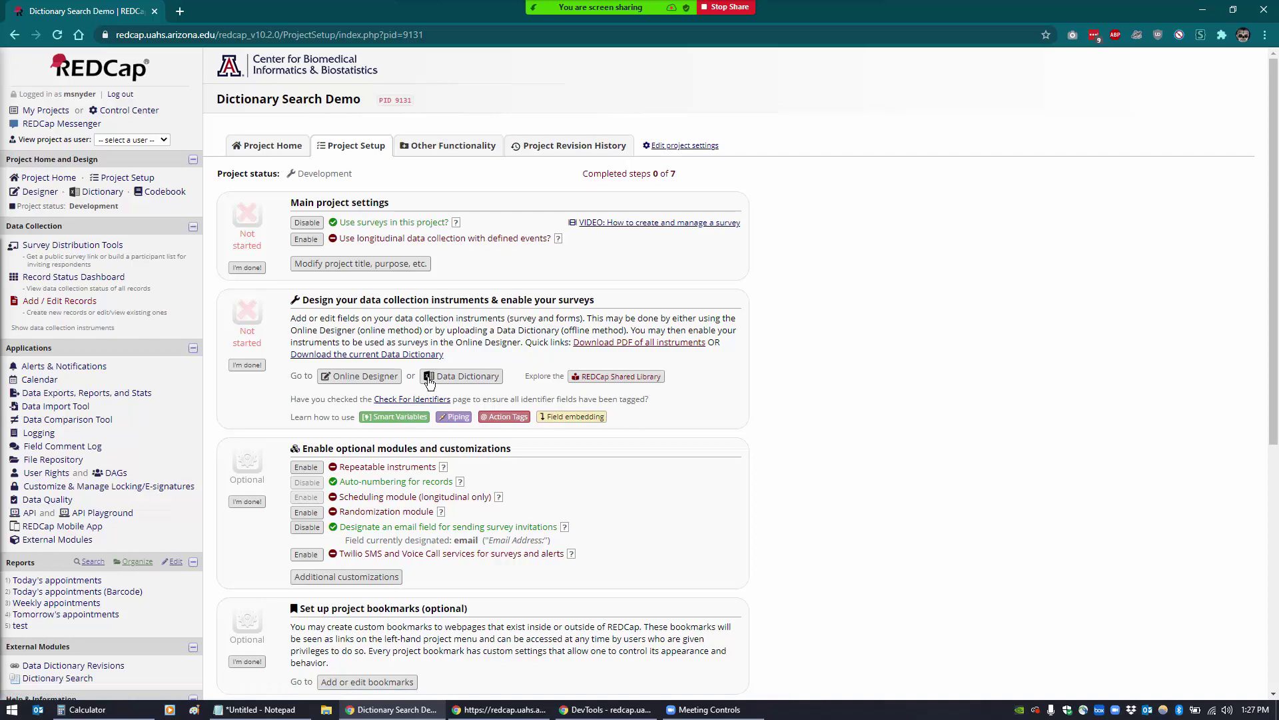
Open the project's External Modules manager and read through the documentation of the Dictionary Search module
scroll(764, 330, down, 2)
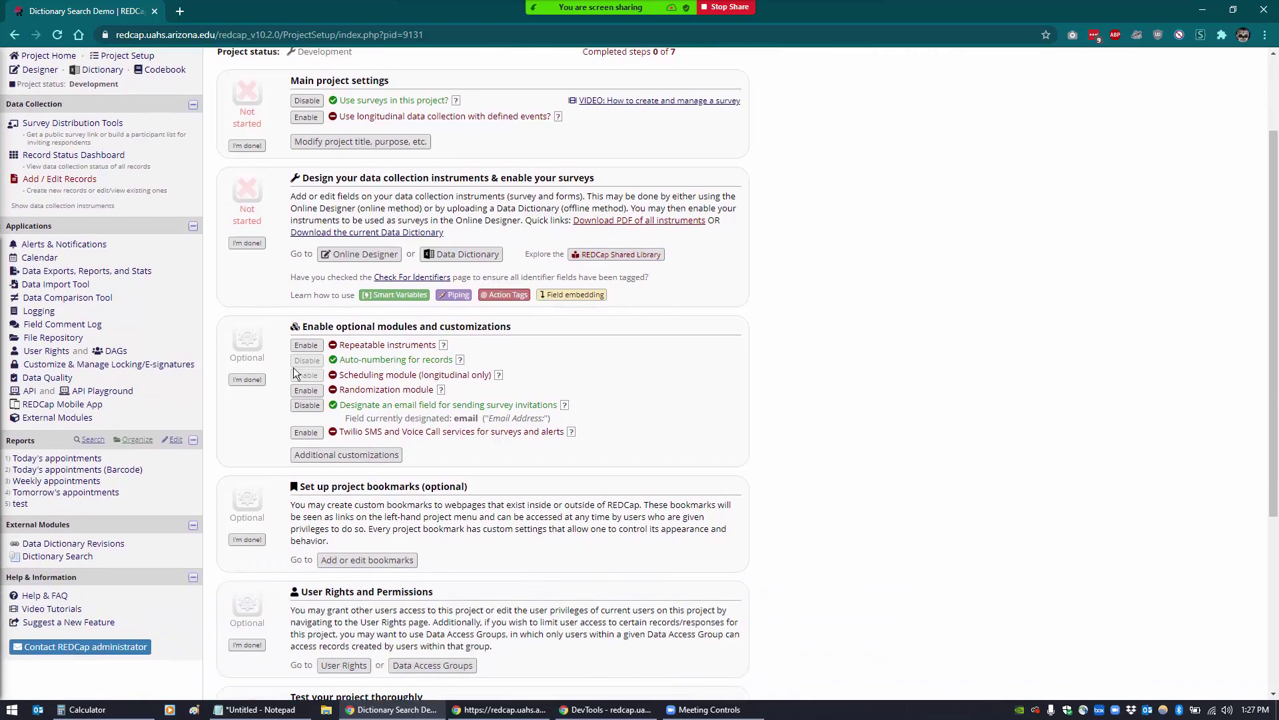
click(69, 409)
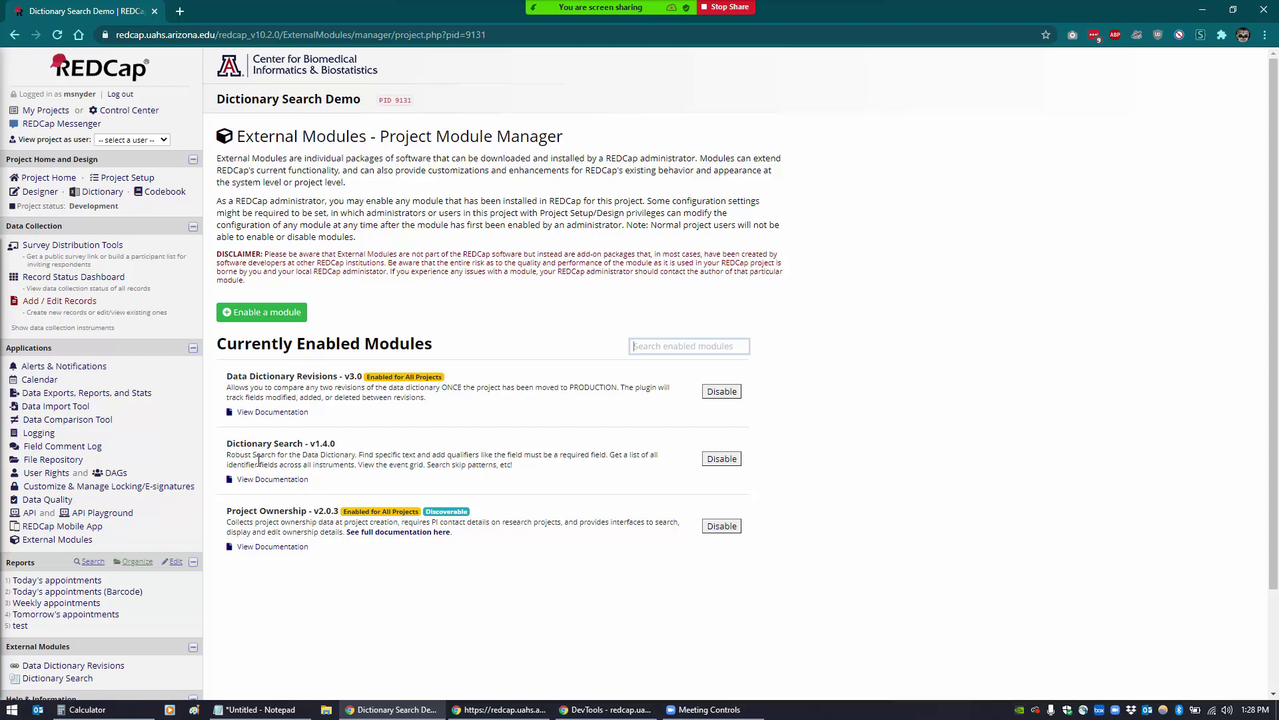
click(261, 479)
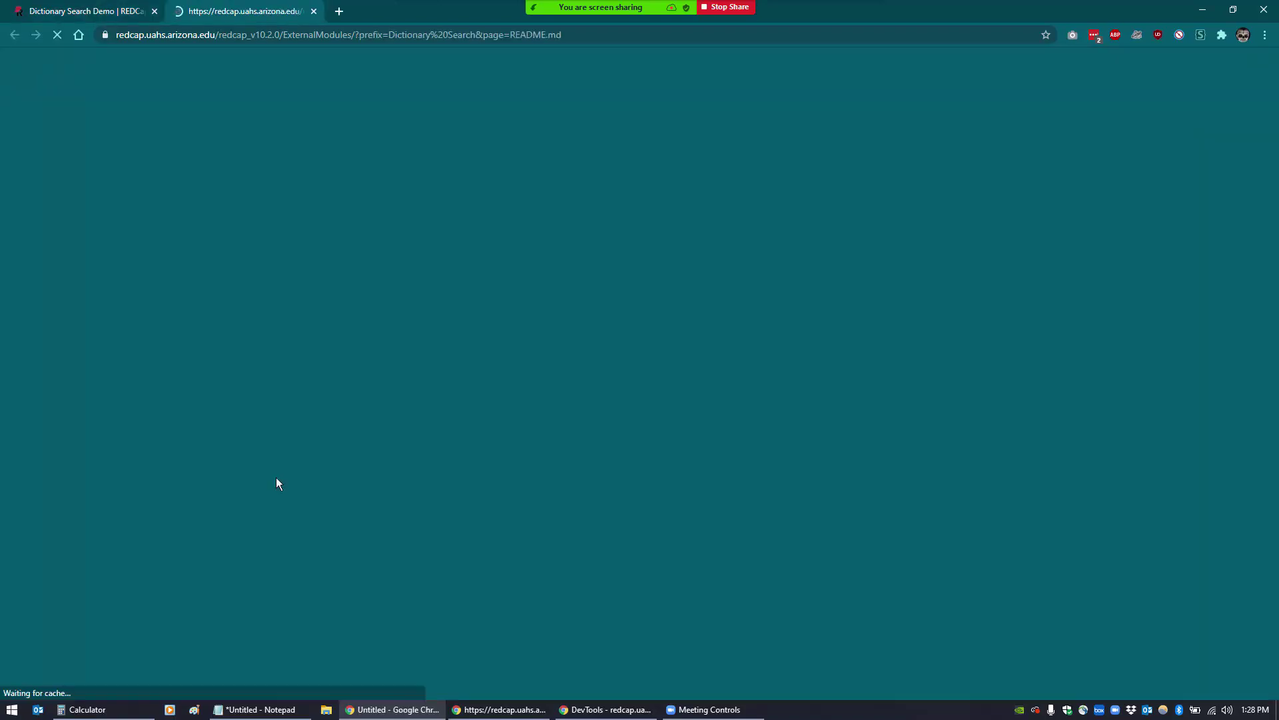
scroll(253, 440, down, 1)
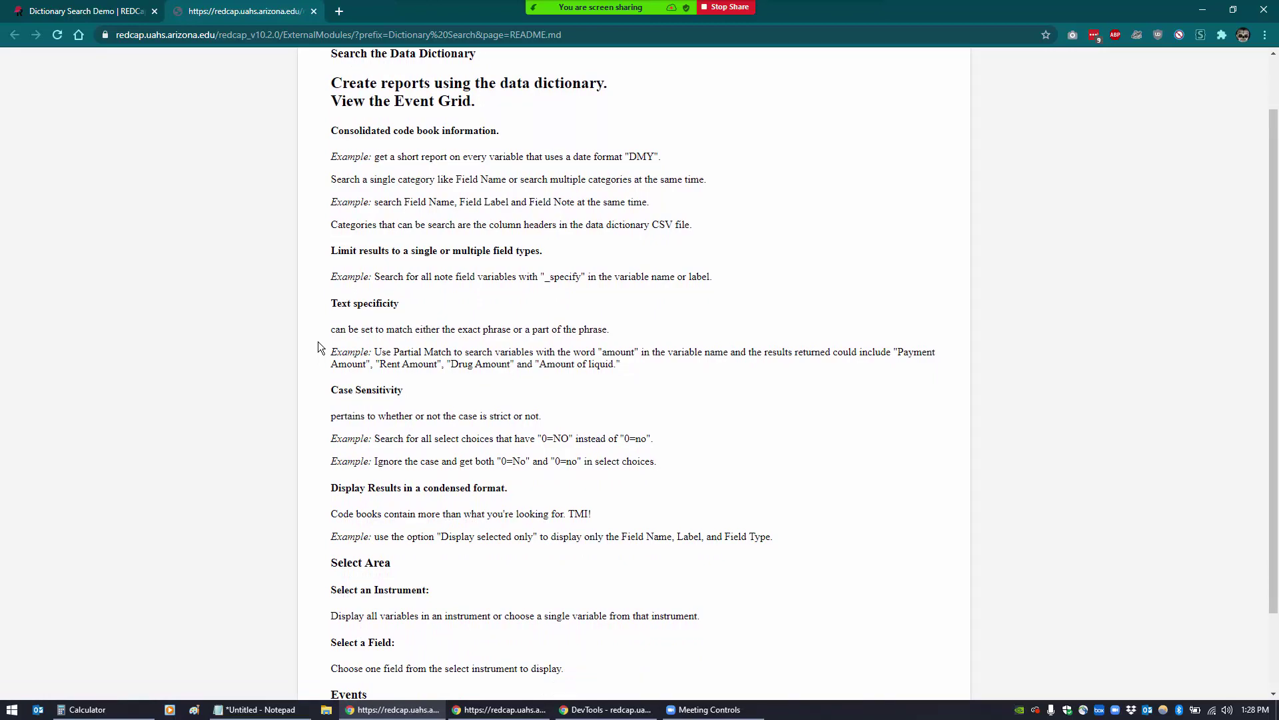
scroll(318, 341, down, 2)
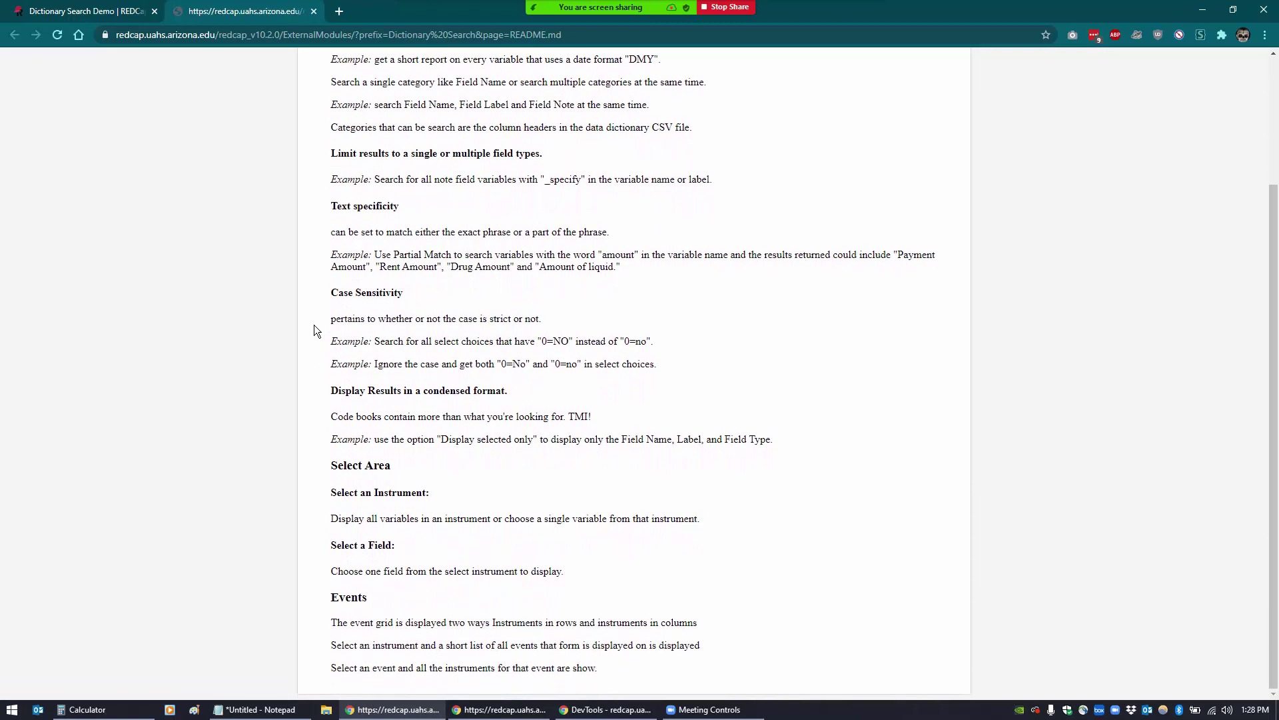
Return to the module manager and open the Dictionary Search external module for this project
click(73, 12)
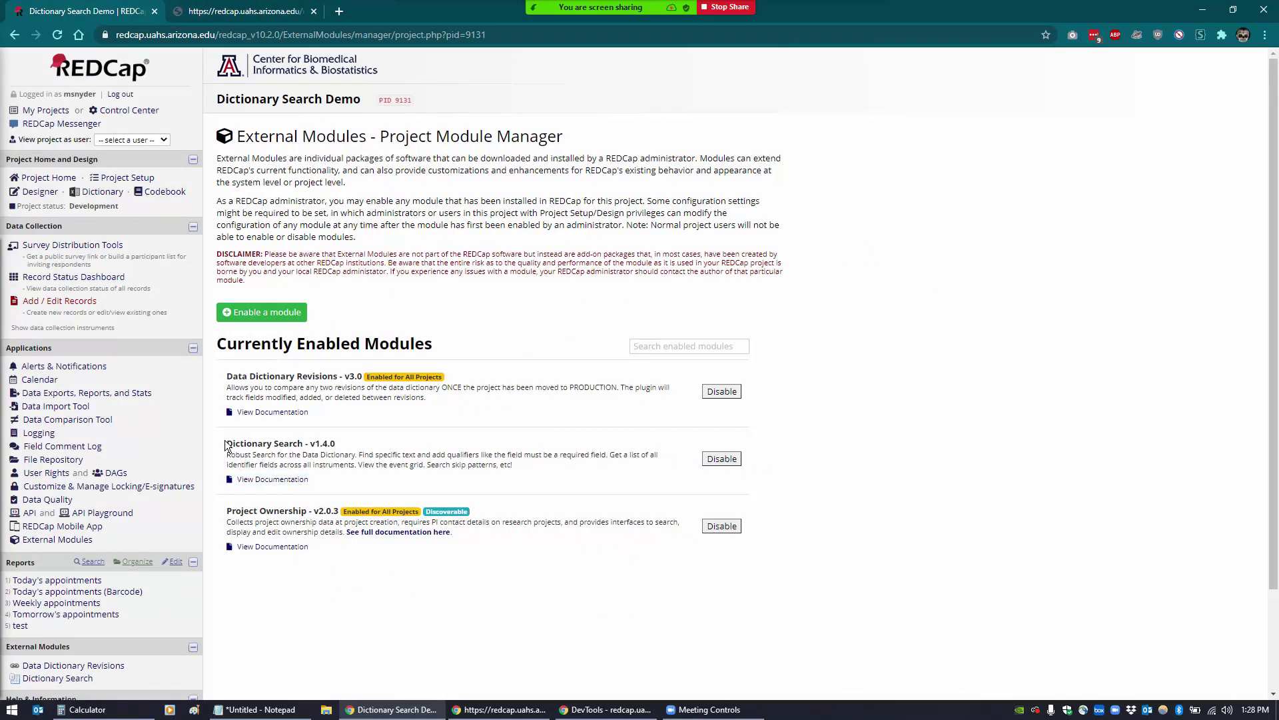
drag(228, 444, 370, 444)
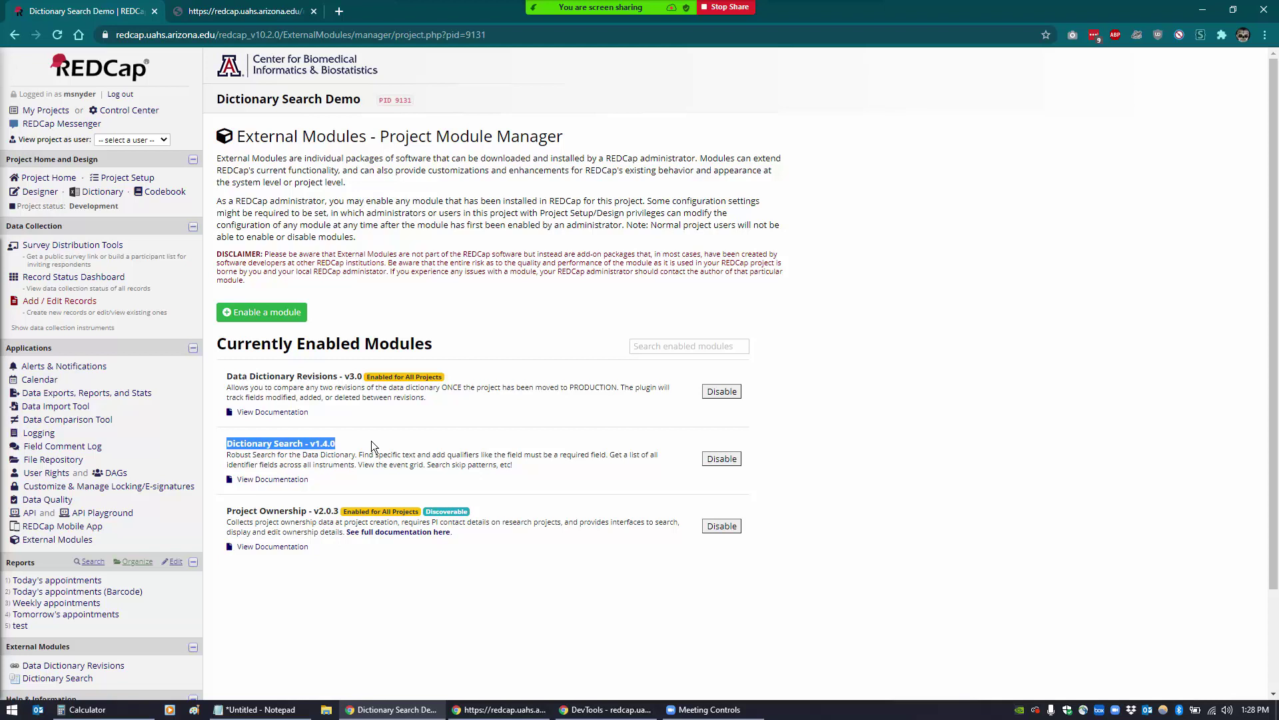
click(370, 441)
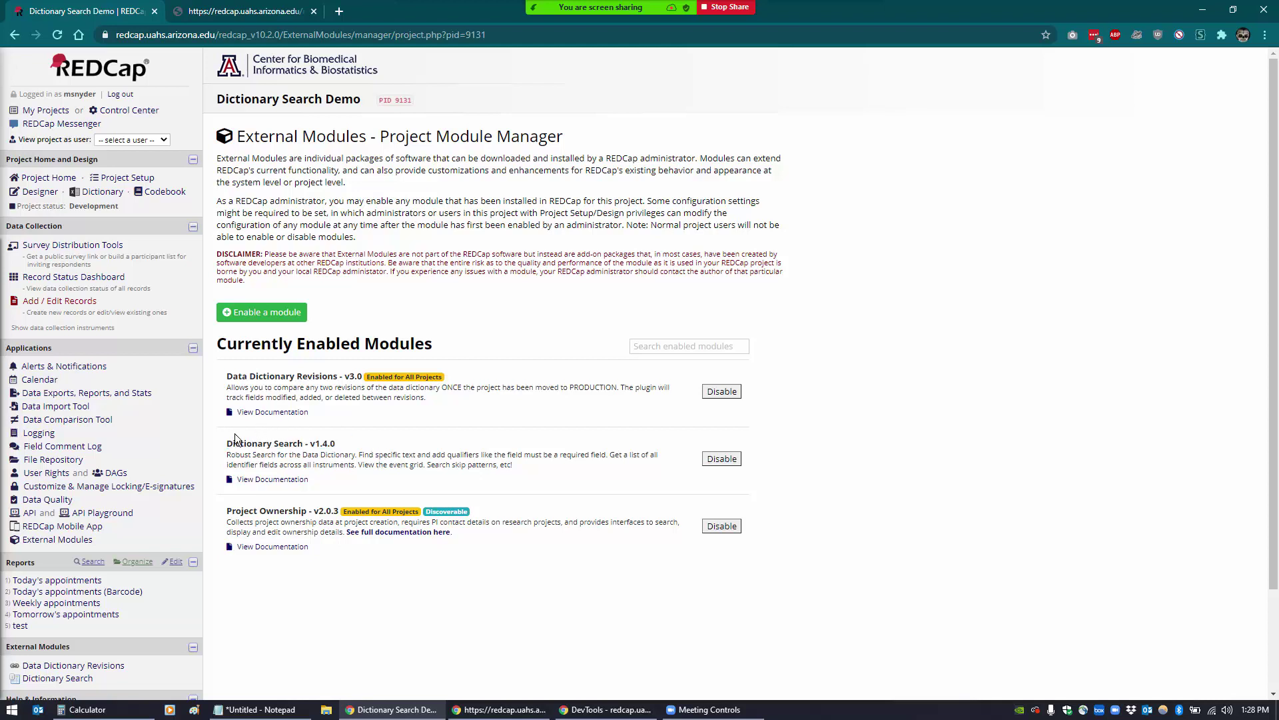
scroll(262, 490, down, 2)
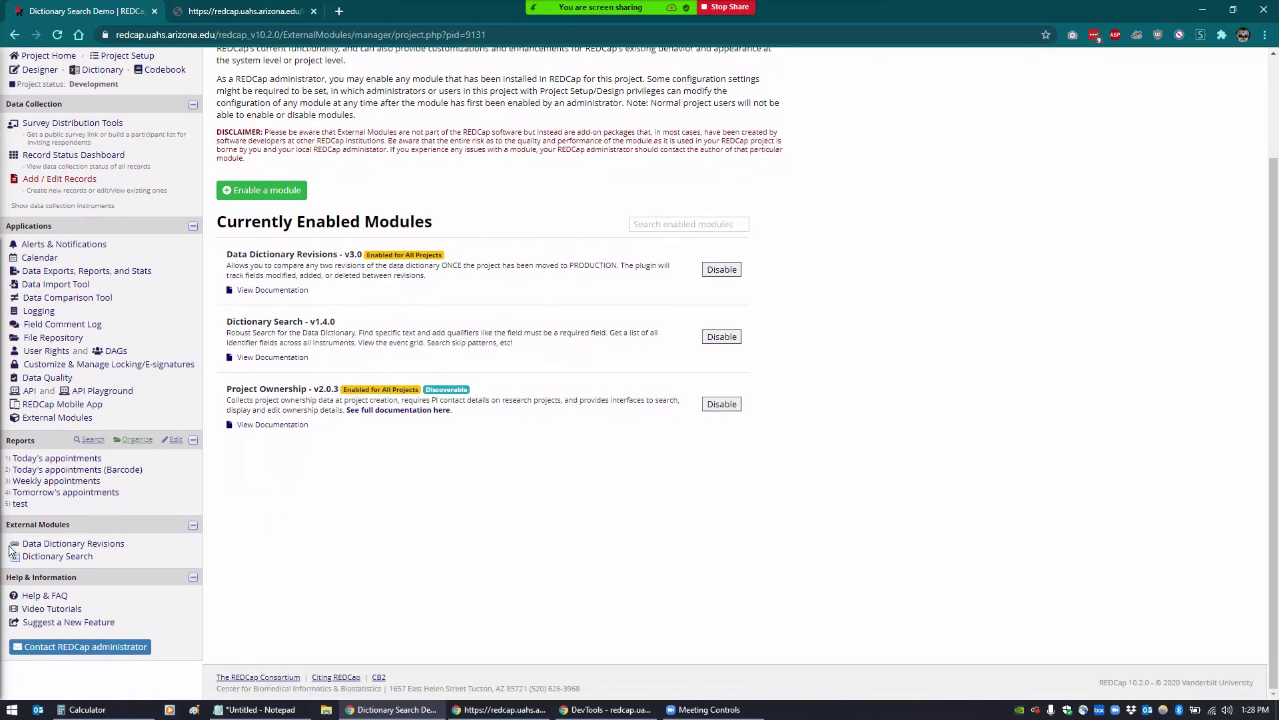
click(52, 559)
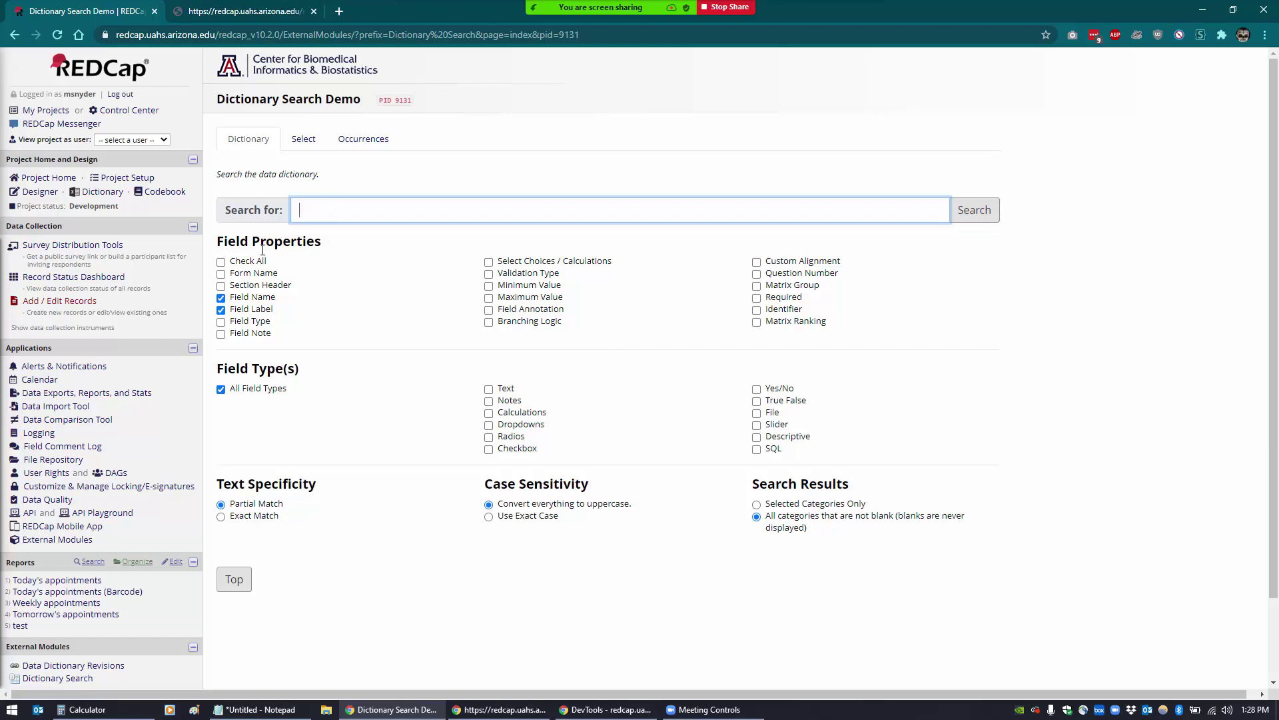
Try out the Branching Logic, Maximum Value, Required and Identifier property filters and the Calculations field type filter
click(487, 327)
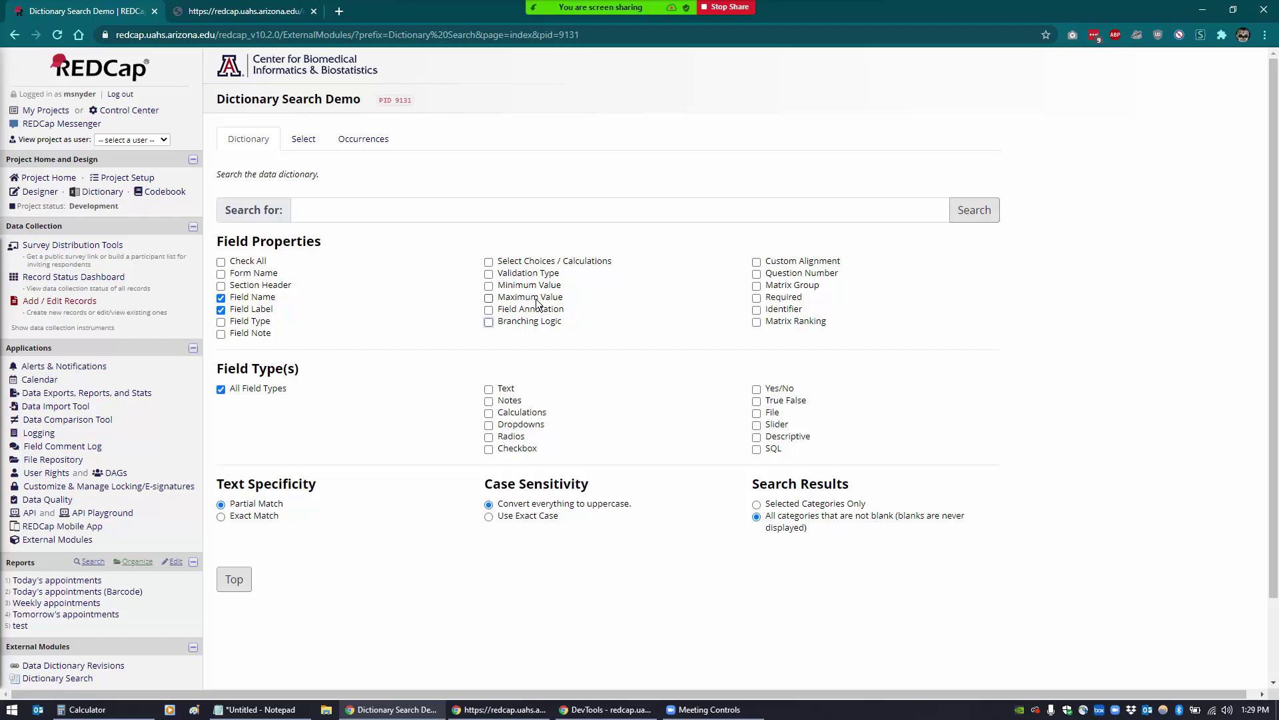
click(489, 298)
click(487, 298)
click(757, 297)
click(757, 297)
click(758, 311)
click(489, 413)
click(489, 413)
scroll(669, 453, down, 2)
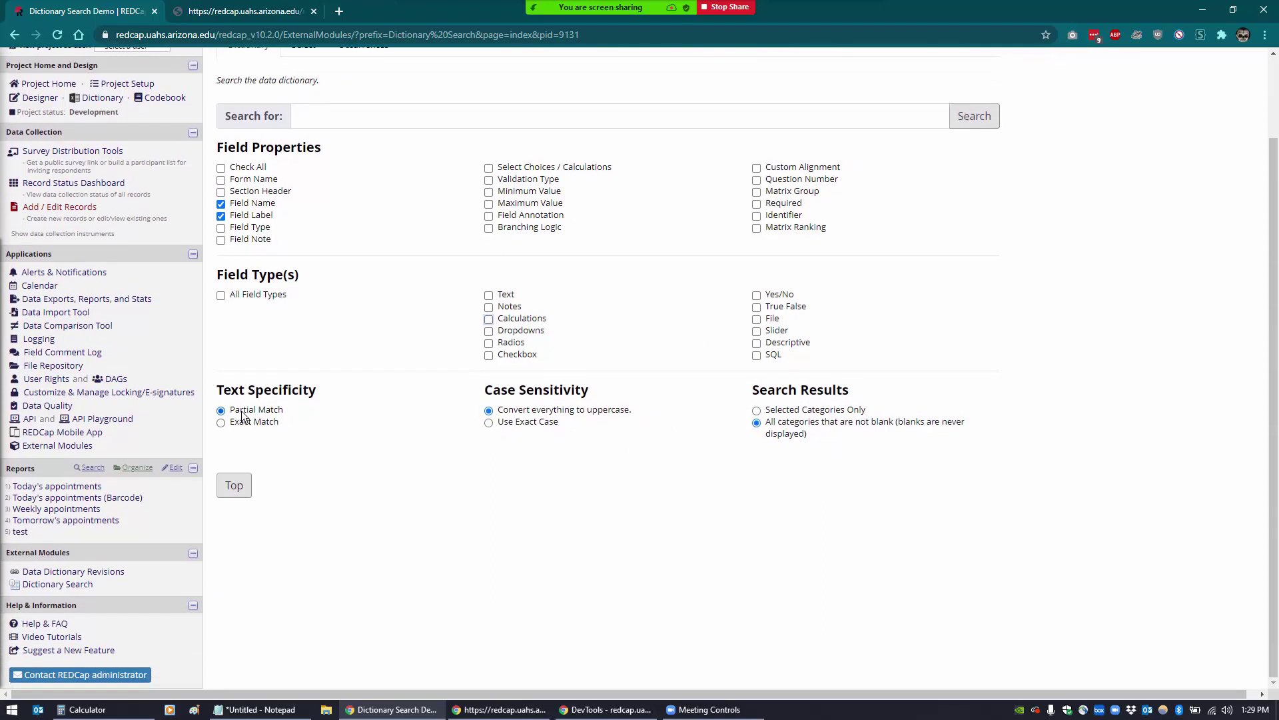
scroll(241, 412, up, 2)
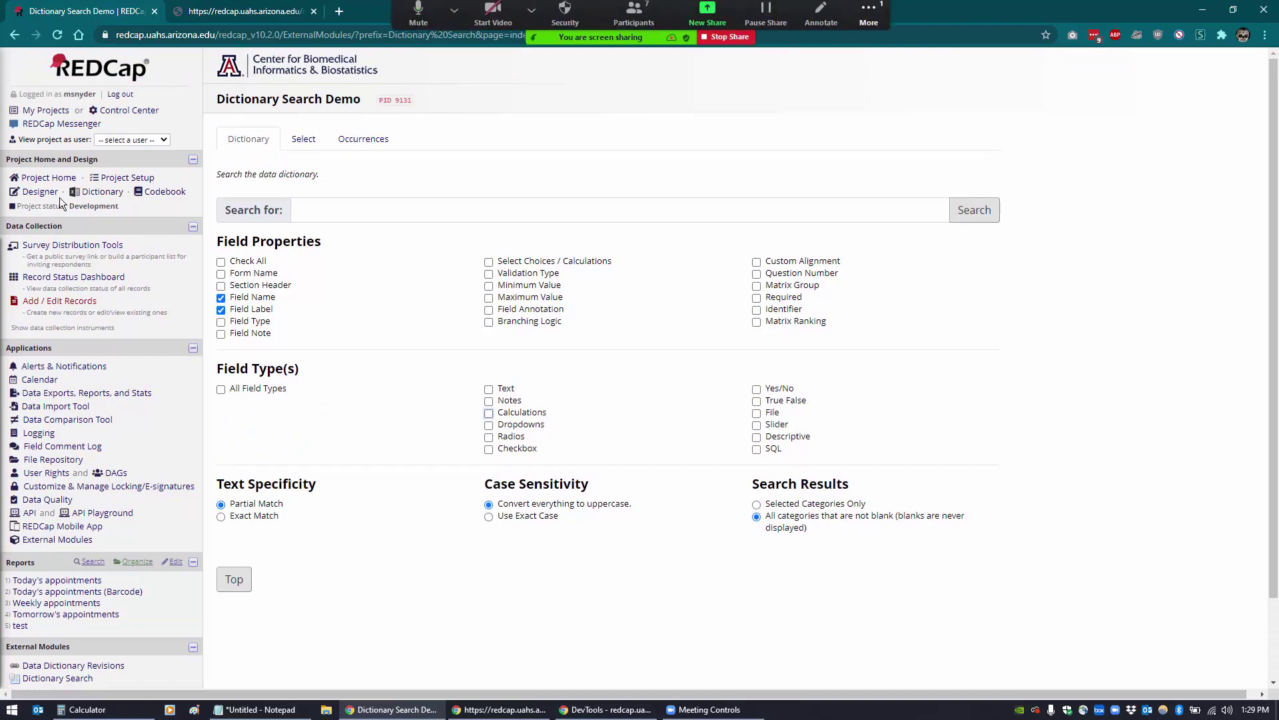
click(869, 20)
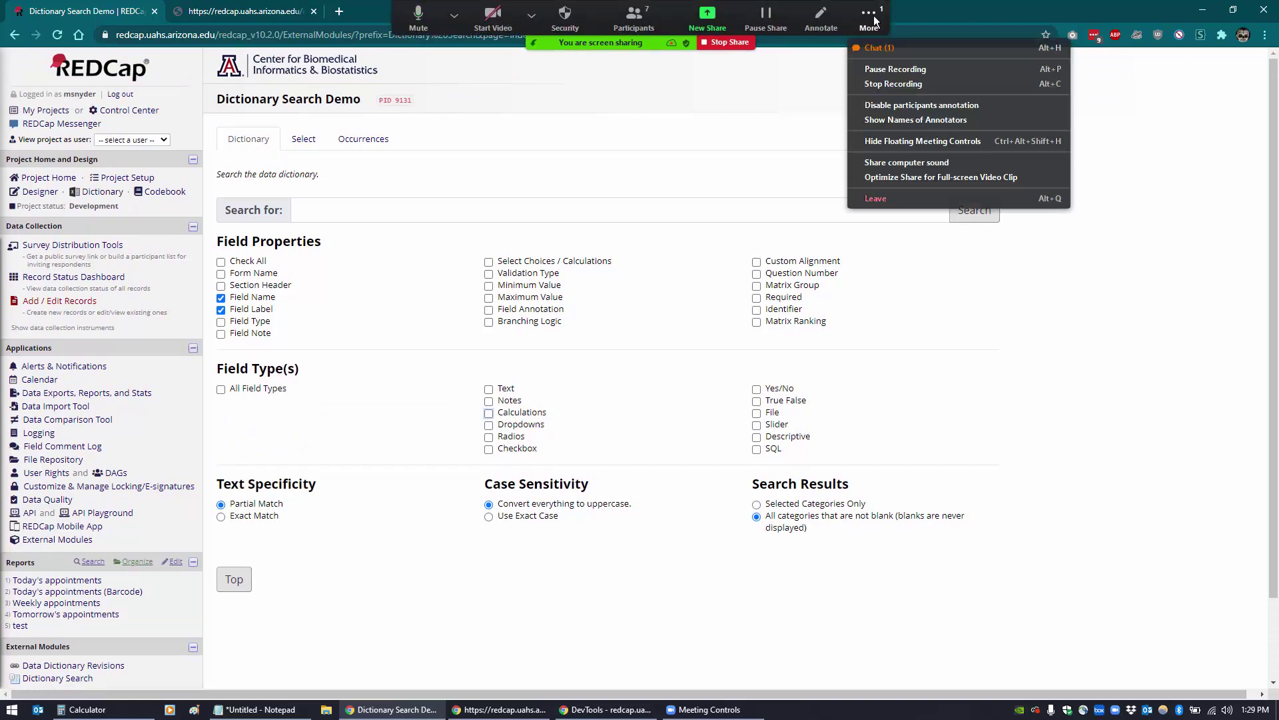
click(870, 31)
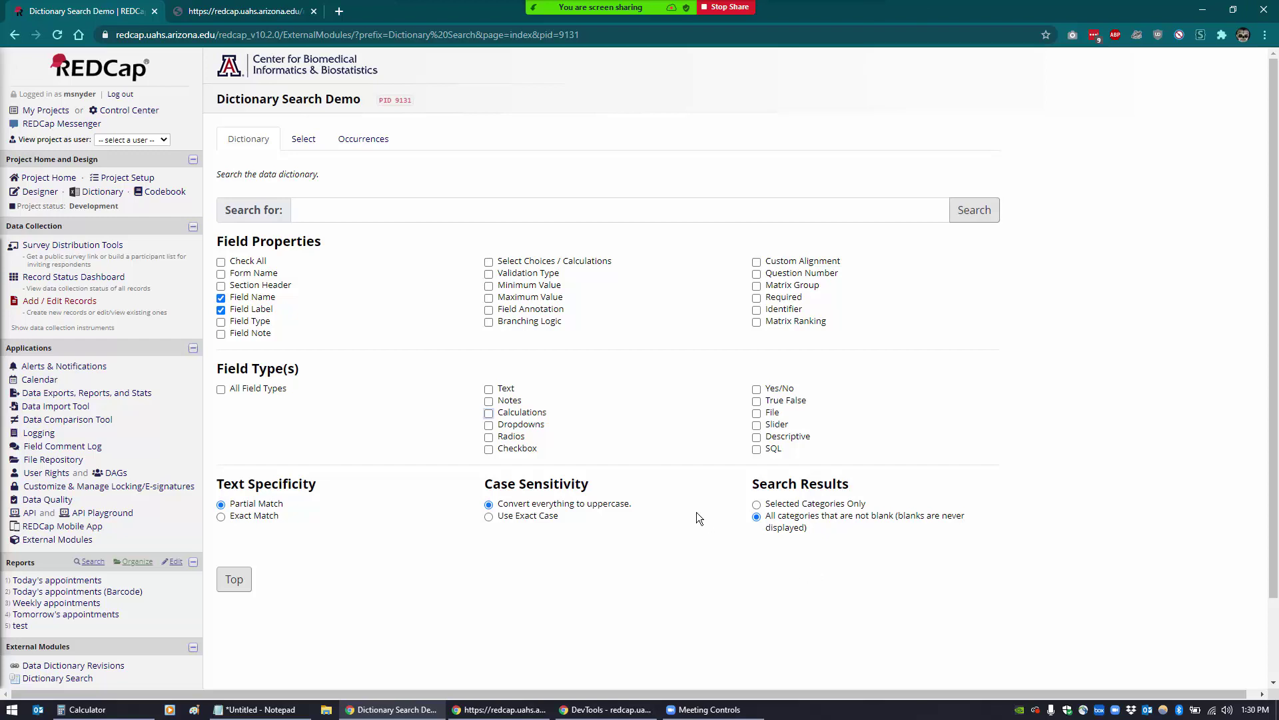
Search the data dictionary's field names and field labels for "age" using partial matching
click(304, 212)
text(ae)
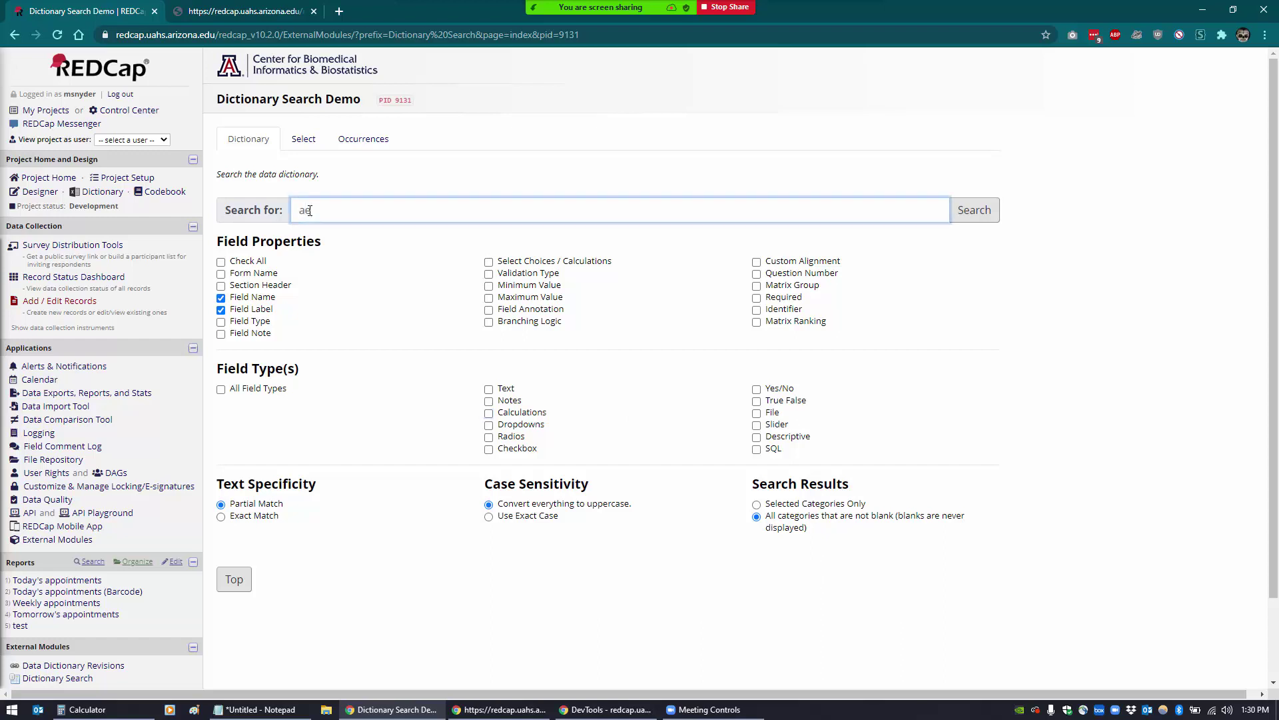
text(e)
click(974, 210)
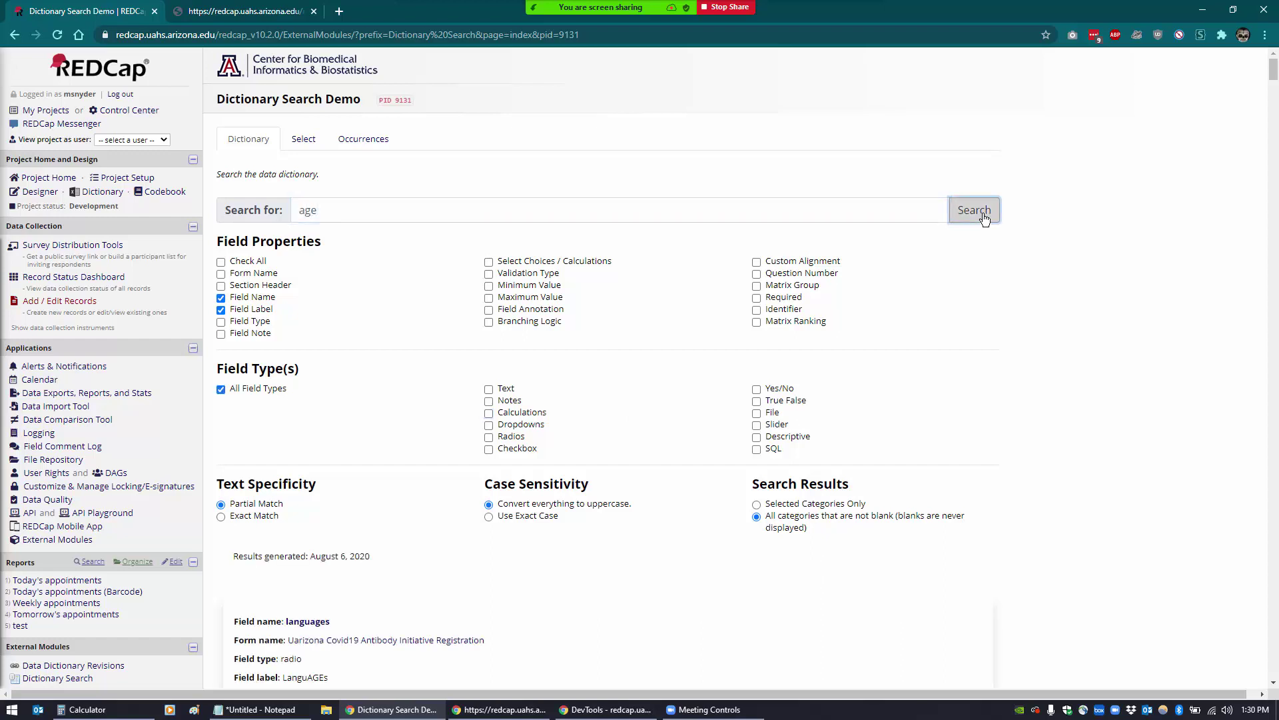
Examine how "age" matches within the names and labels of the fields in the search results
scroll(966, 330, down, 3)
scroll(953, 330, down, 5)
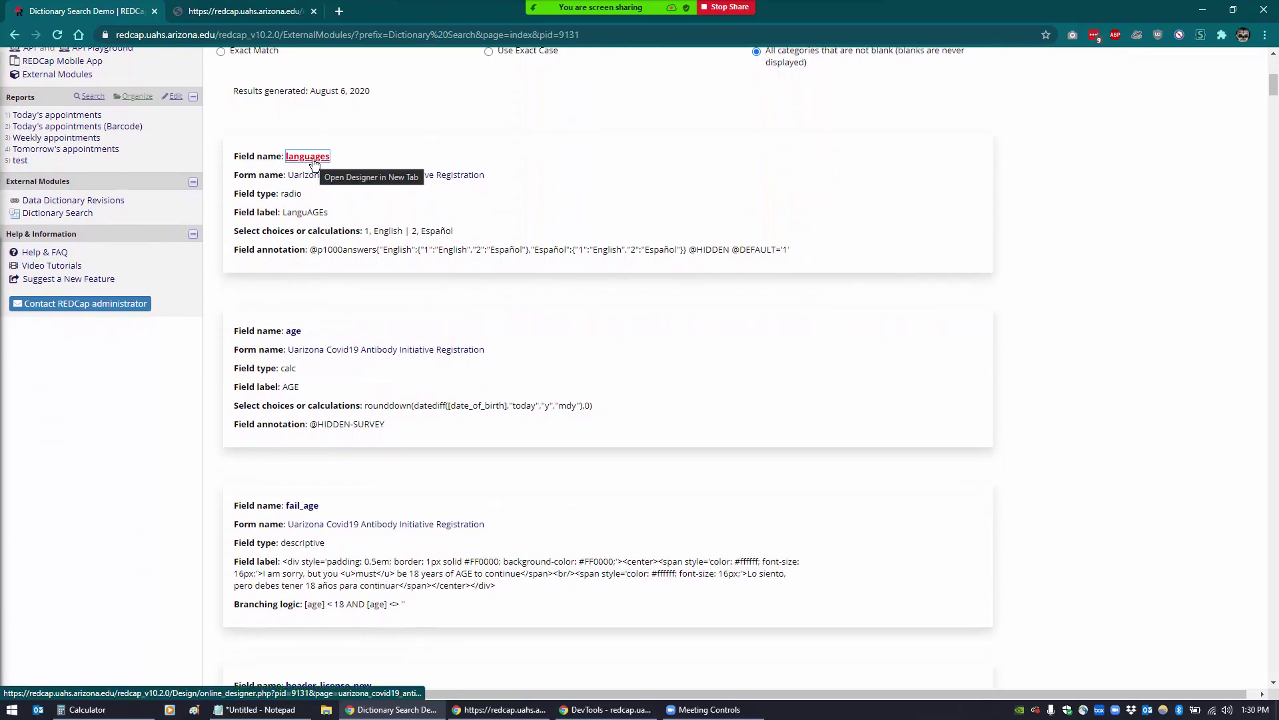
scroll(303, 190, up, 1)
scroll(302, 190, up, 1)
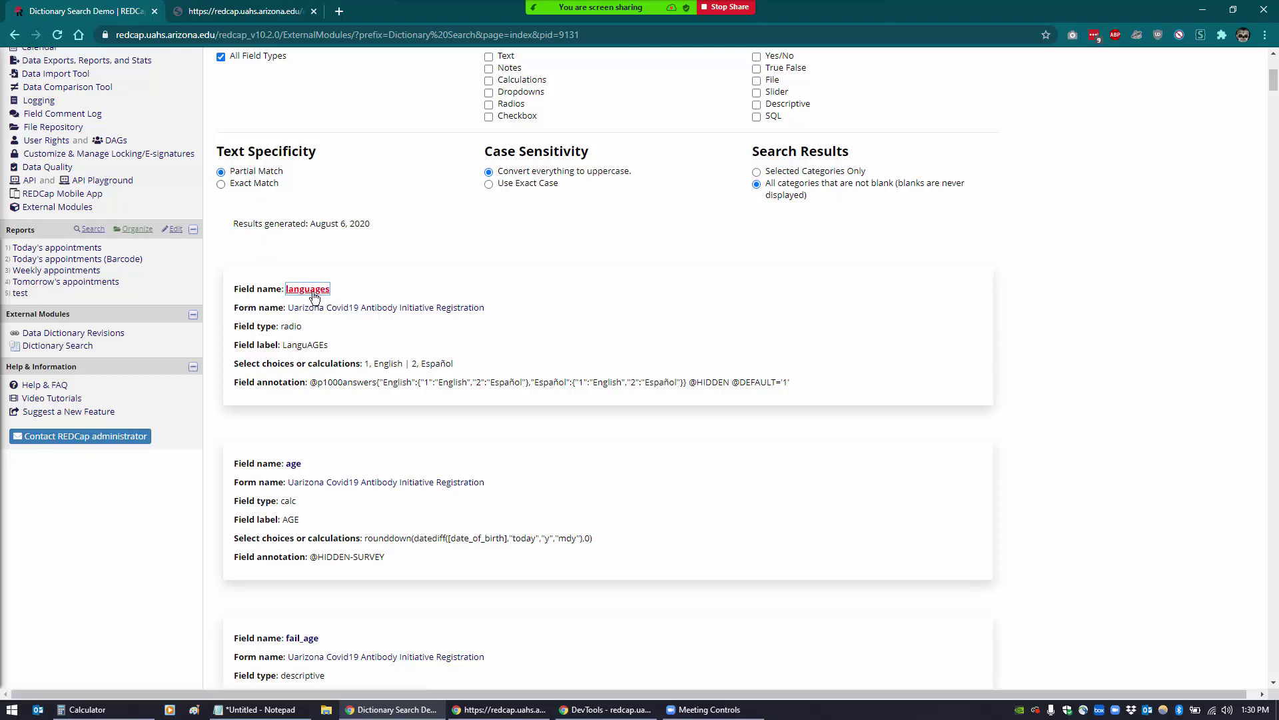
scroll(284, 344, down, 3)
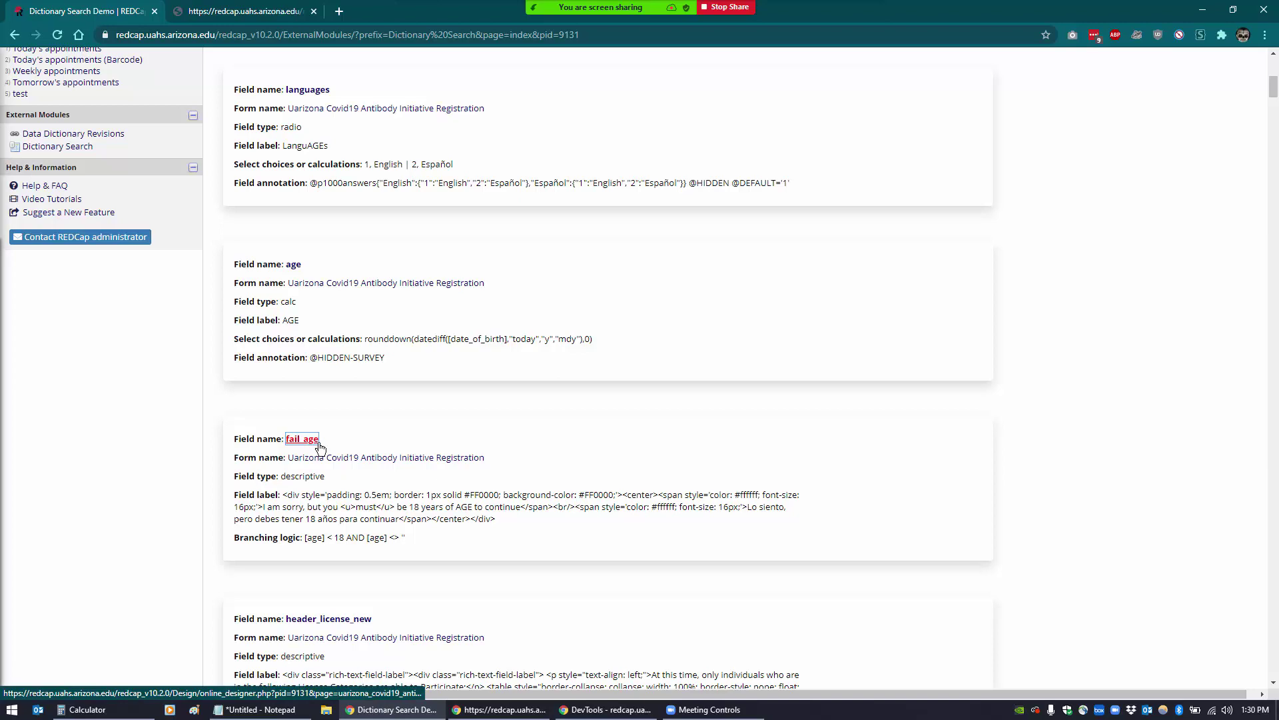
scroll(319, 445, down, 4)
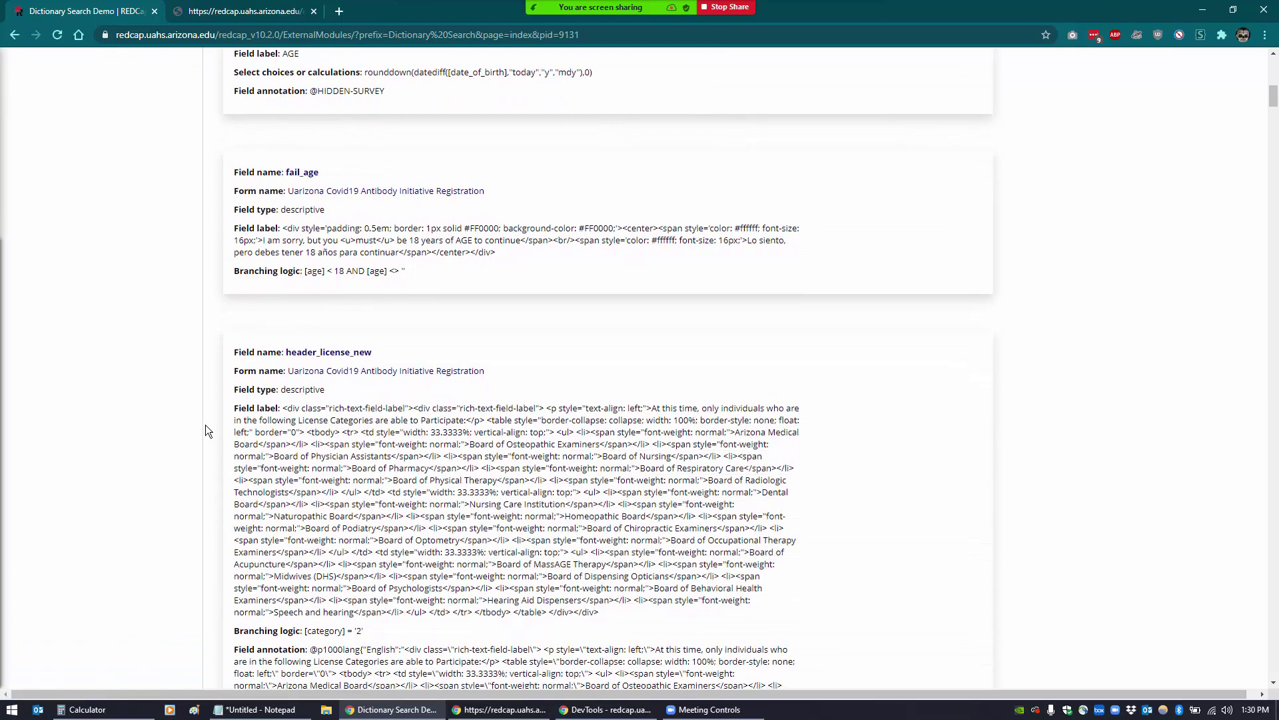
scroll(277, 403, up, 3)
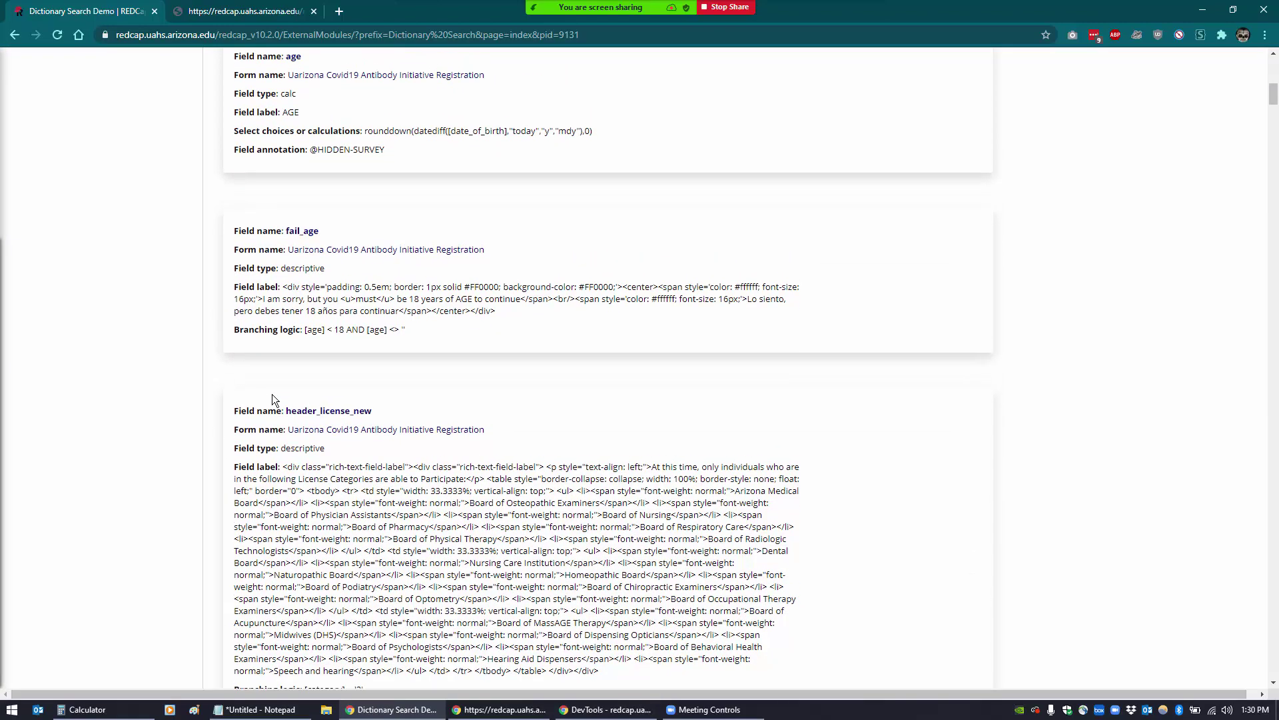
scroll(240, 433, up, 1)
scroll(242, 436, down, 1)
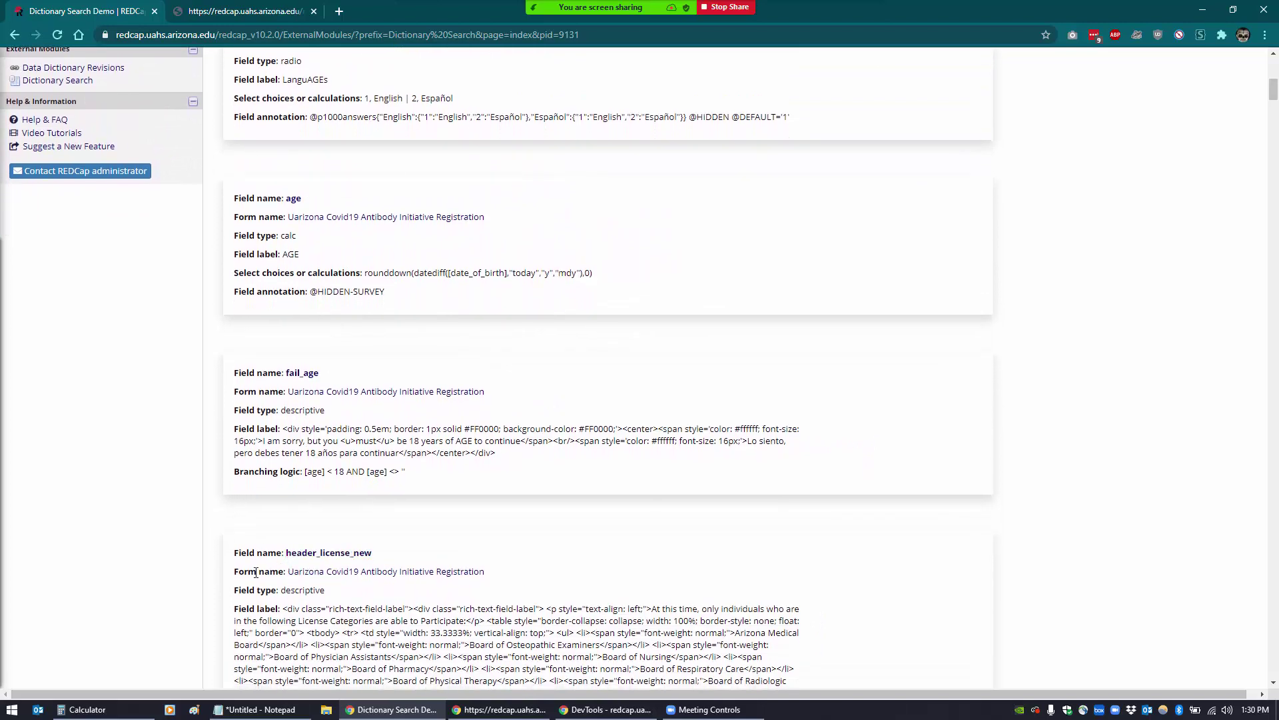
scroll(247, 568, down, 1)
scroll(203, 527, down, 2)
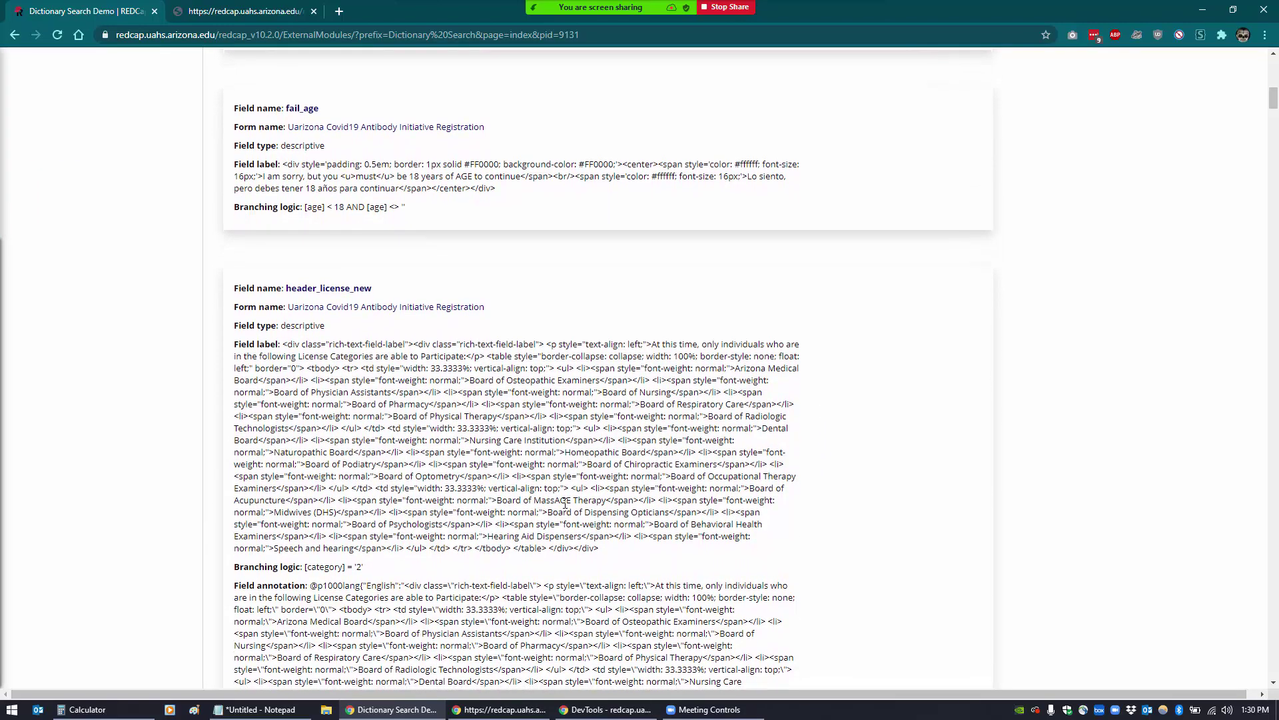
scroll(527, 505, down, 1)
scroll(206, 481, down, 5)
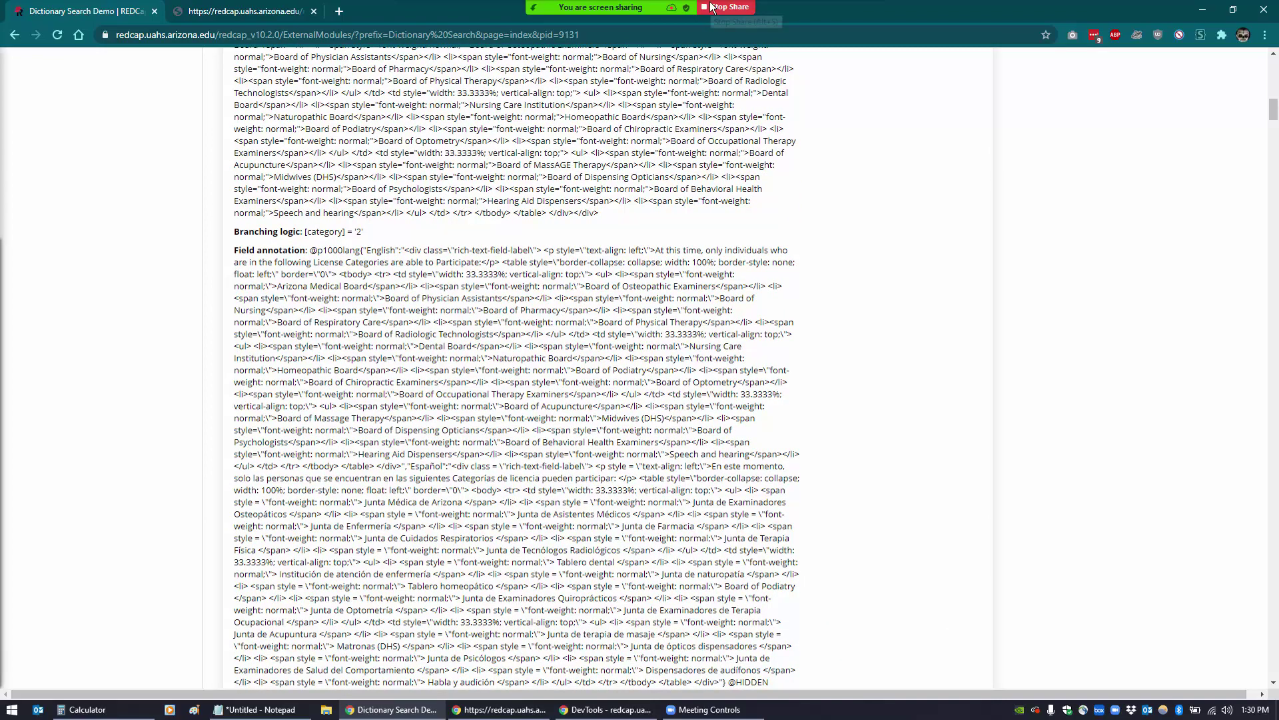
scroll(405, 360, down, 4)
scroll(405, 360, down, 5)
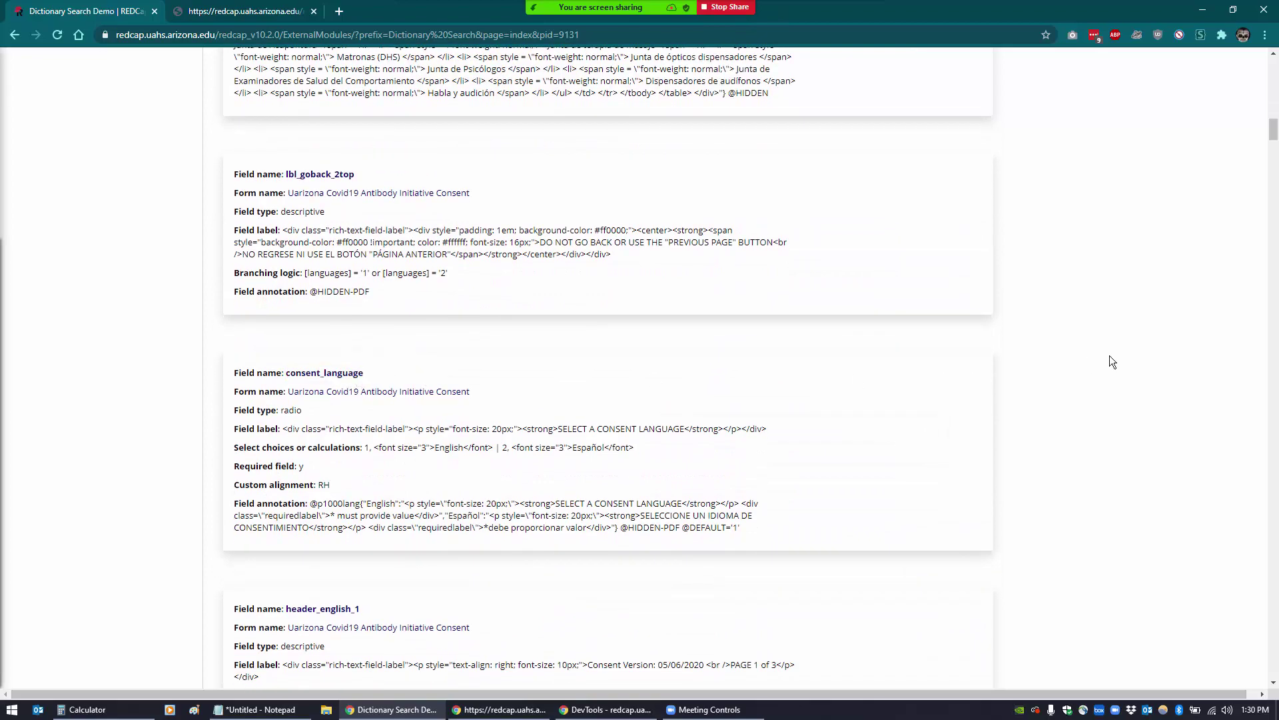
Restrict the "age" search to Field Name only with Exact Match and run it again
drag(1274, 133, 1161, 80)
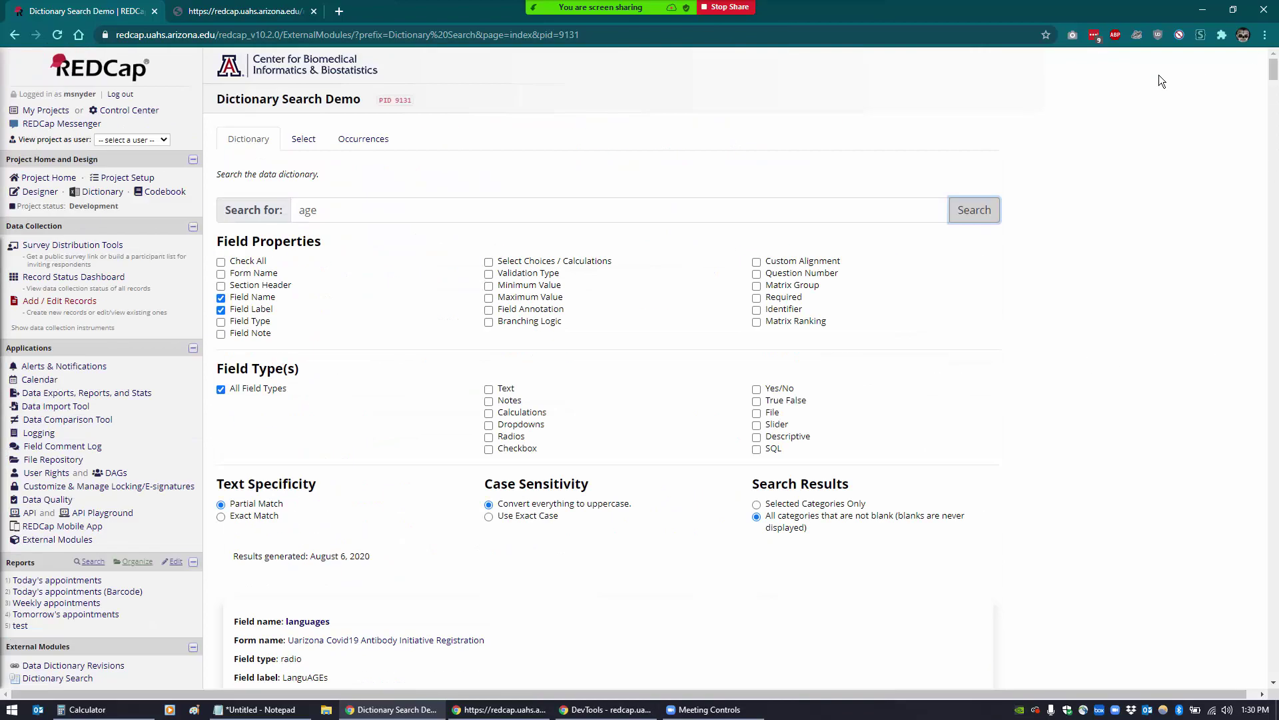
click(222, 516)
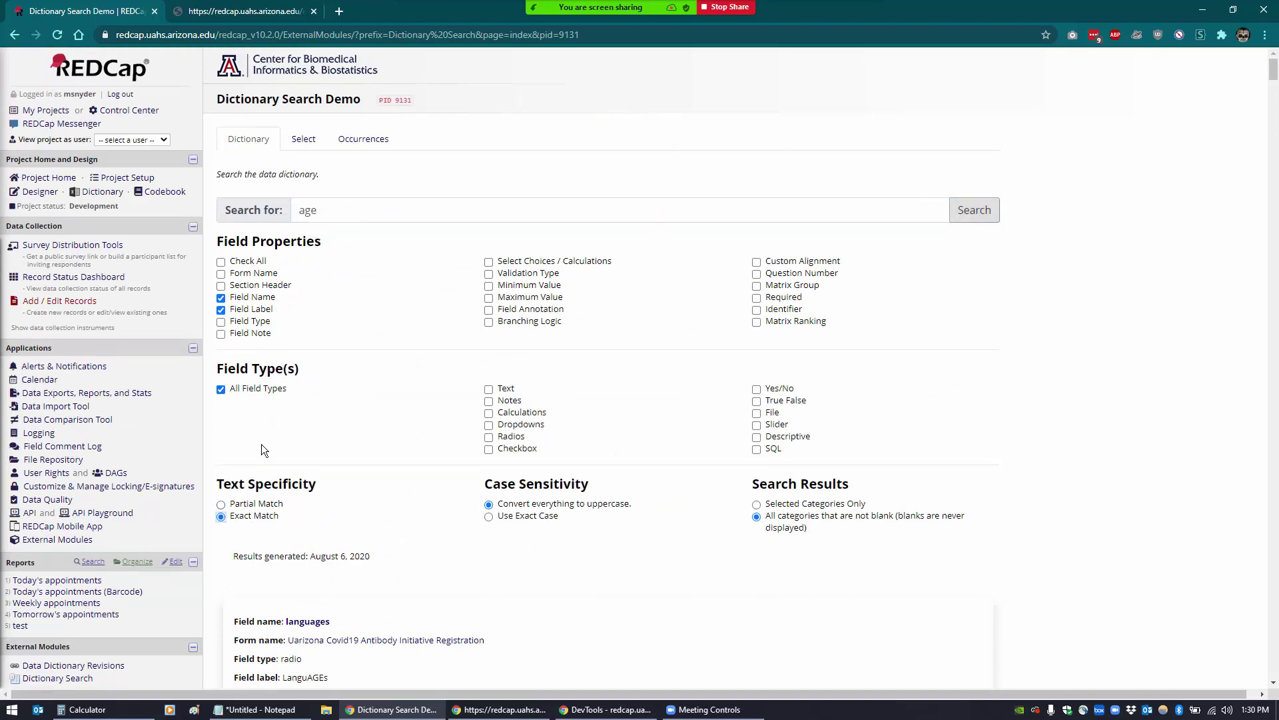
click(221, 310)
click(977, 218)
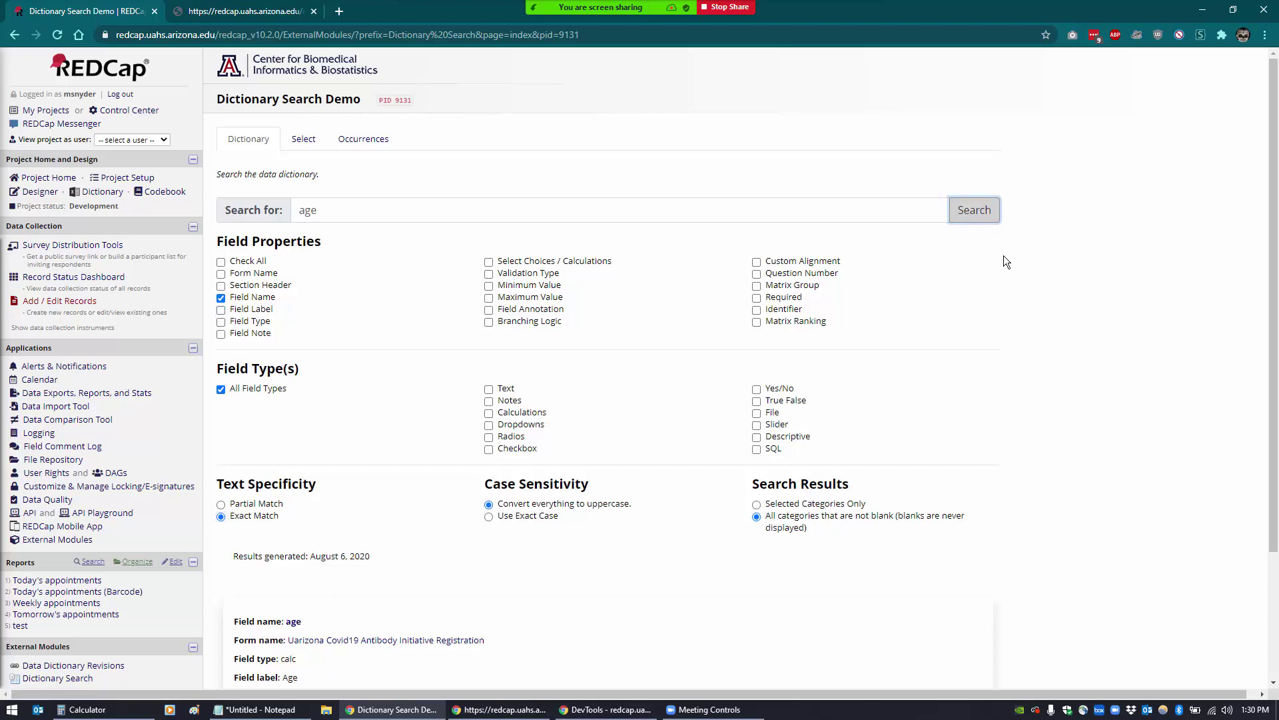
Open the result's Uarizona Covid19 Antibody Initiative Registration form in a new tab and locate the age field in it
scroll(1003, 256, down, 3)
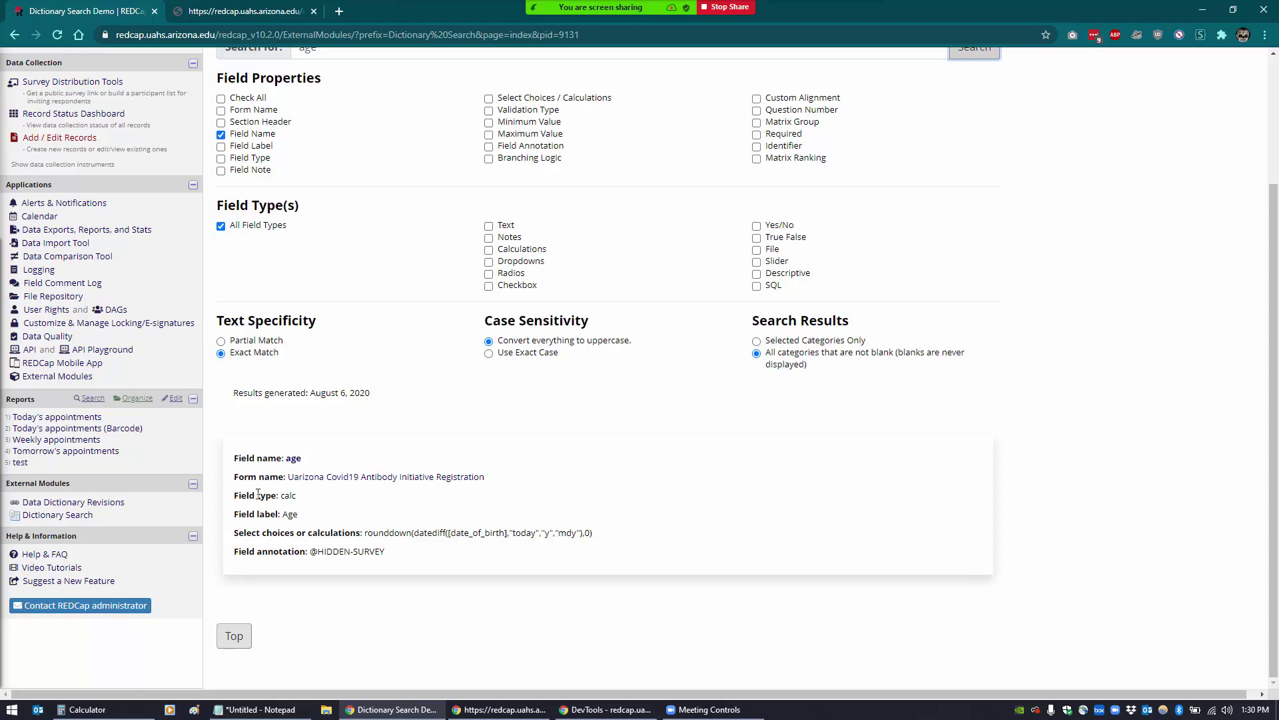
right_click(393, 485)
click(427, 491)
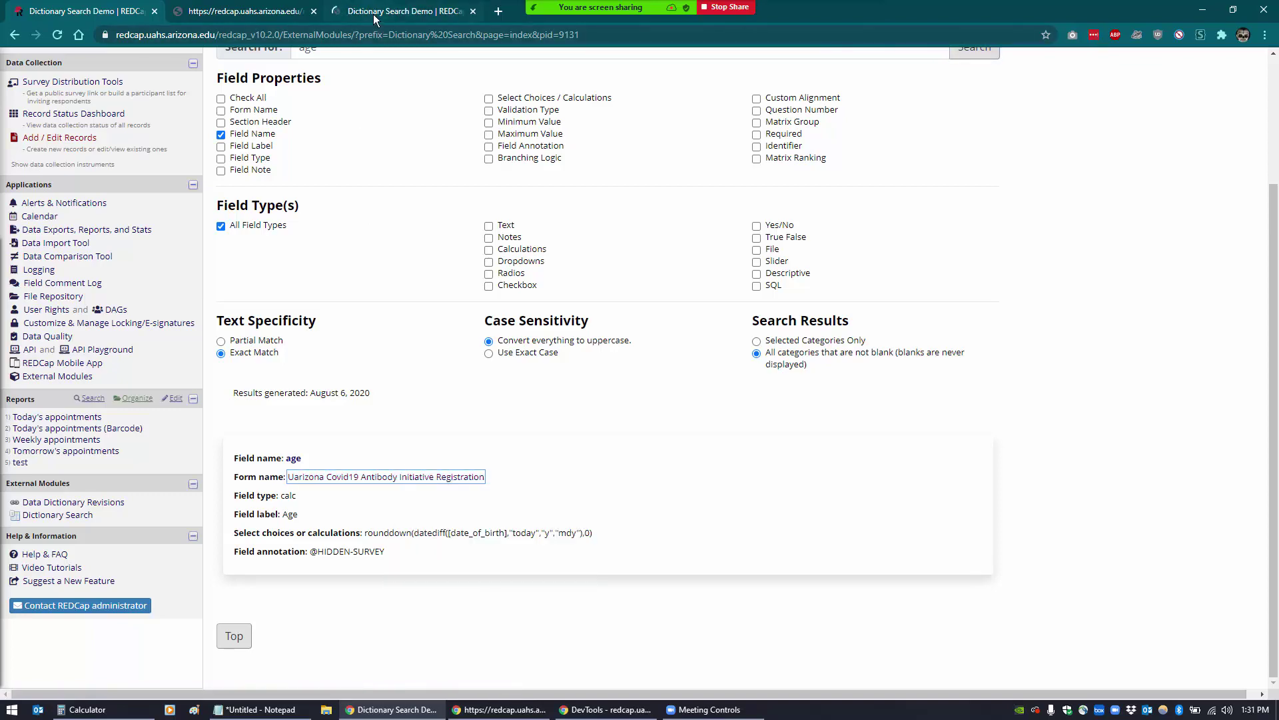
click(373, 14)
scroll(351, 343, down, 4)
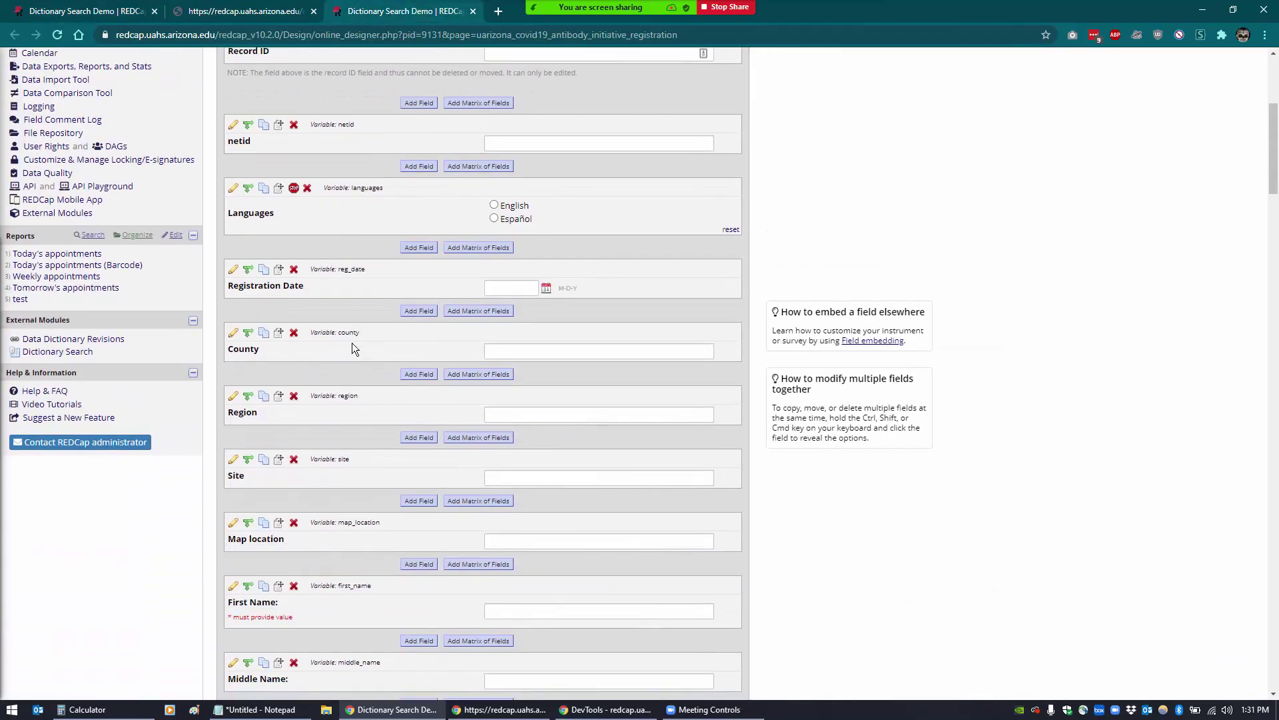
scroll(353, 344, down, 8)
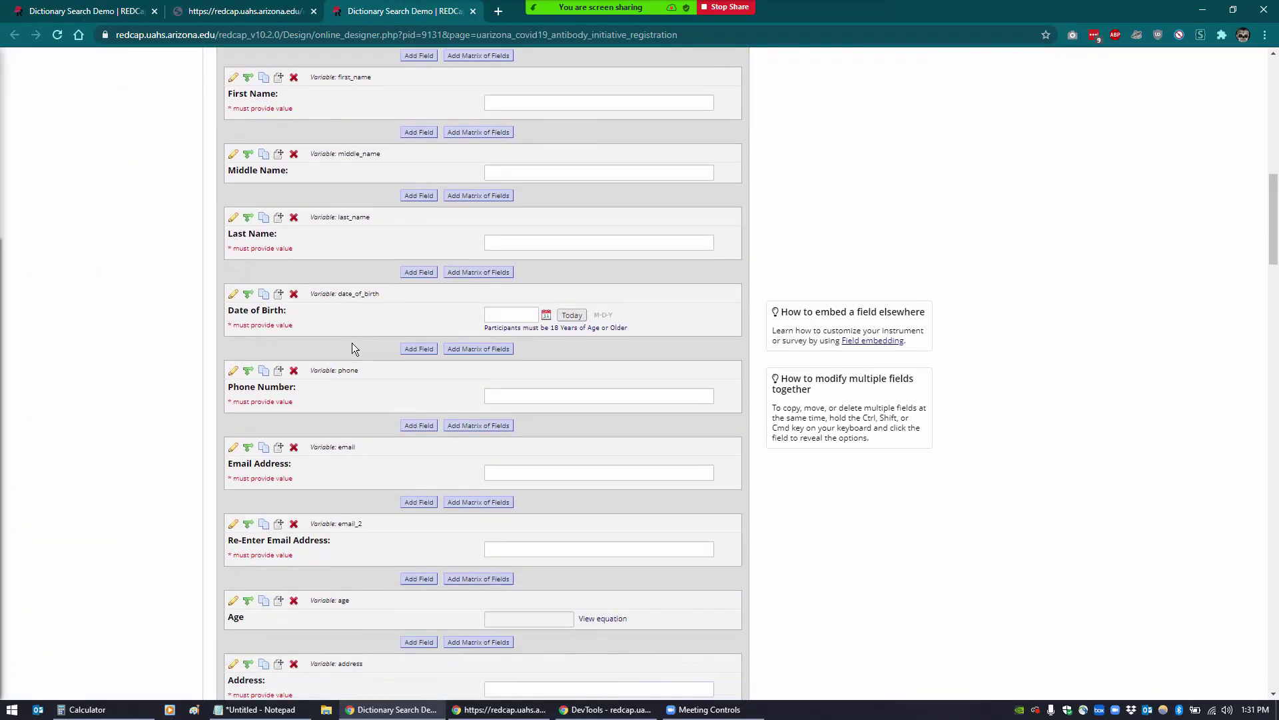
scroll(352, 342, down, 3)
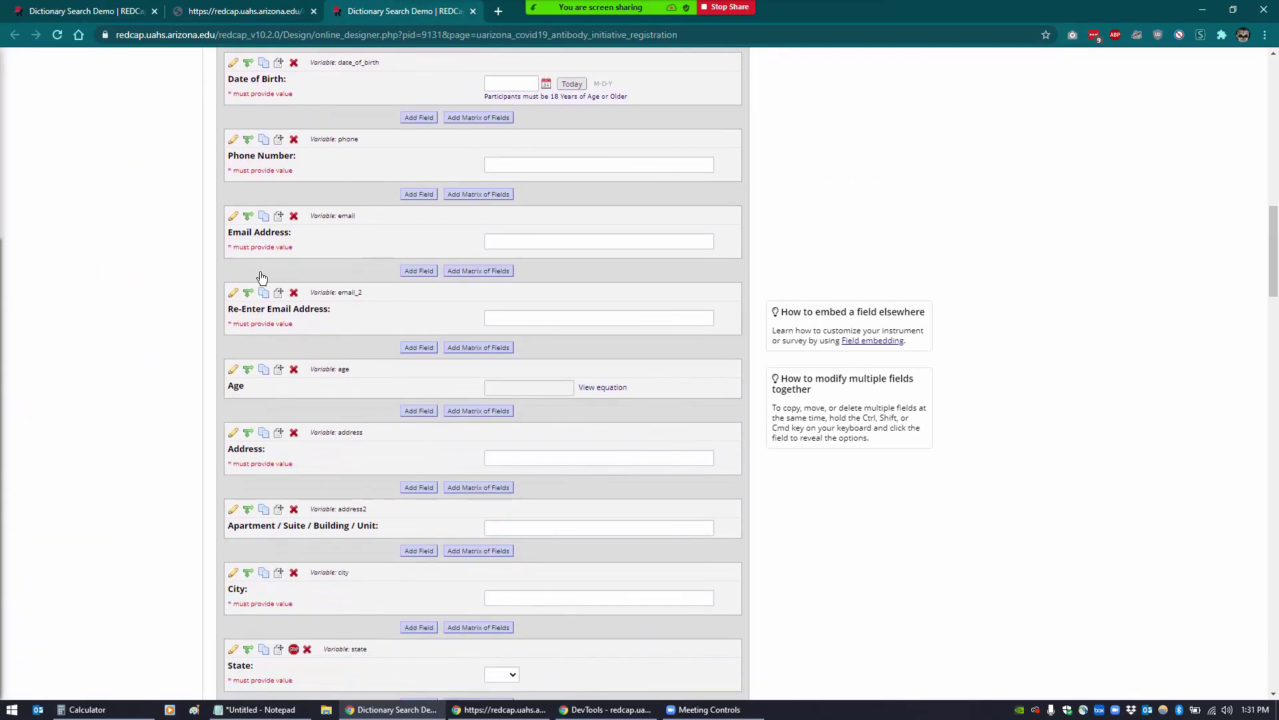
click(265, 12)
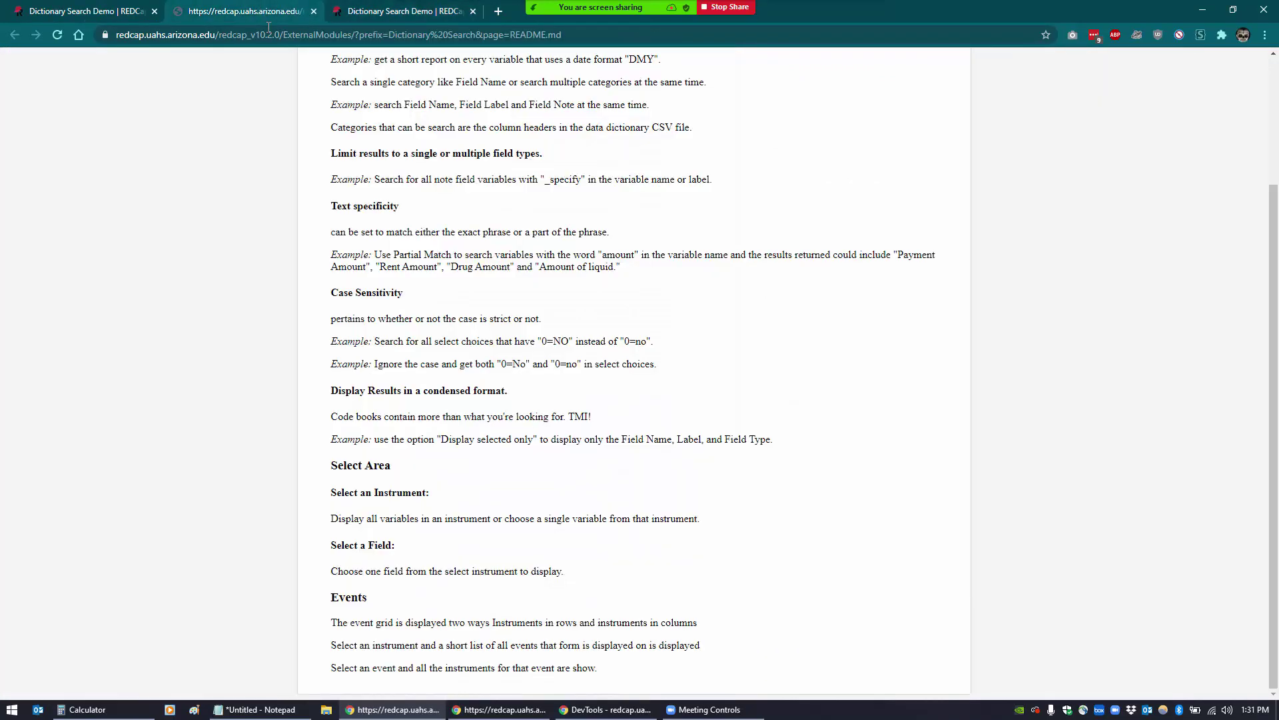
Return to the Dictionary Search Demo project and open its Data Dictionary Codebook
click(110, 15)
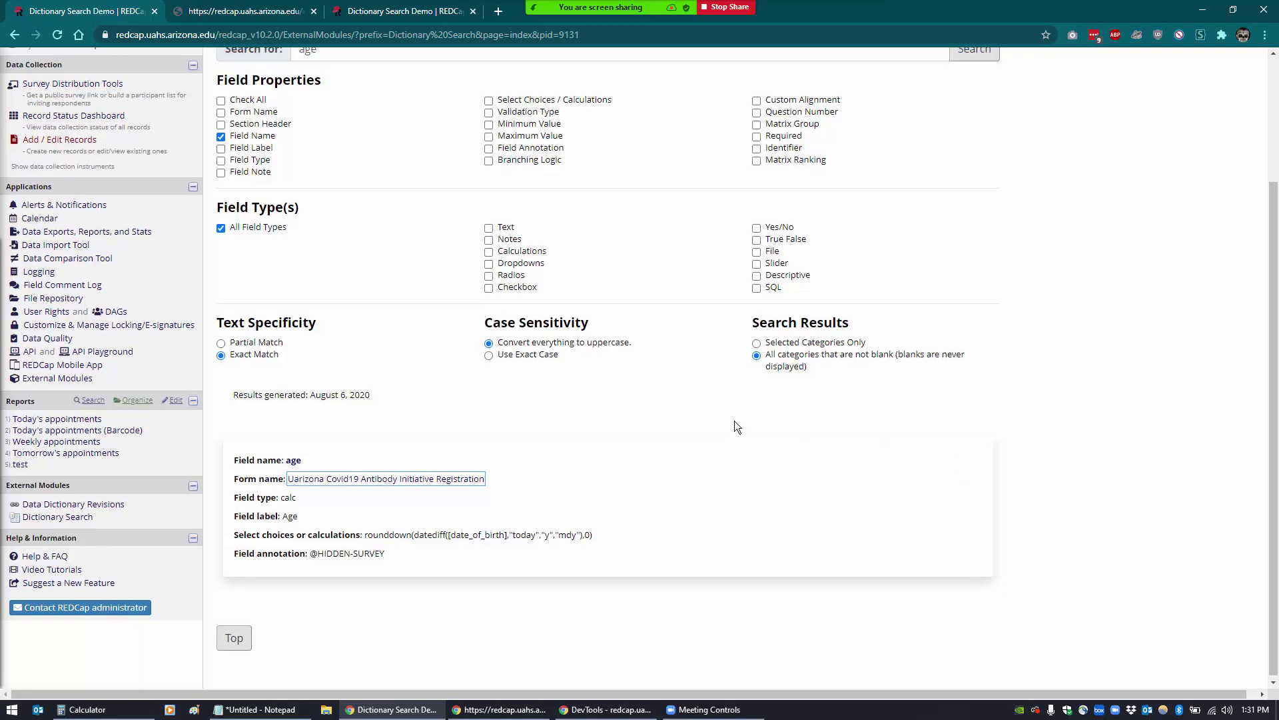
scroll(440, 333, up, 3)
click(167, 187)
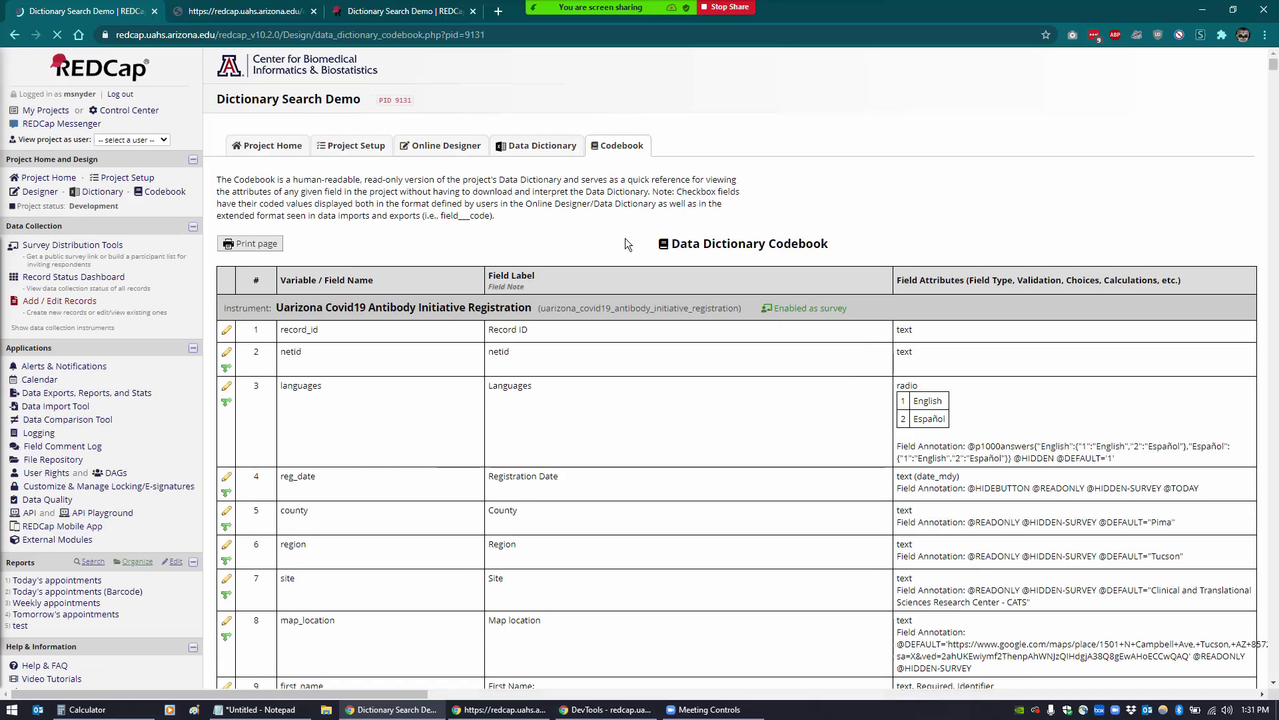
Find "age" in the Codebook page and look through the highlighted matches down to the age field in the registration instrument
key(ctrl+f)
text(age)
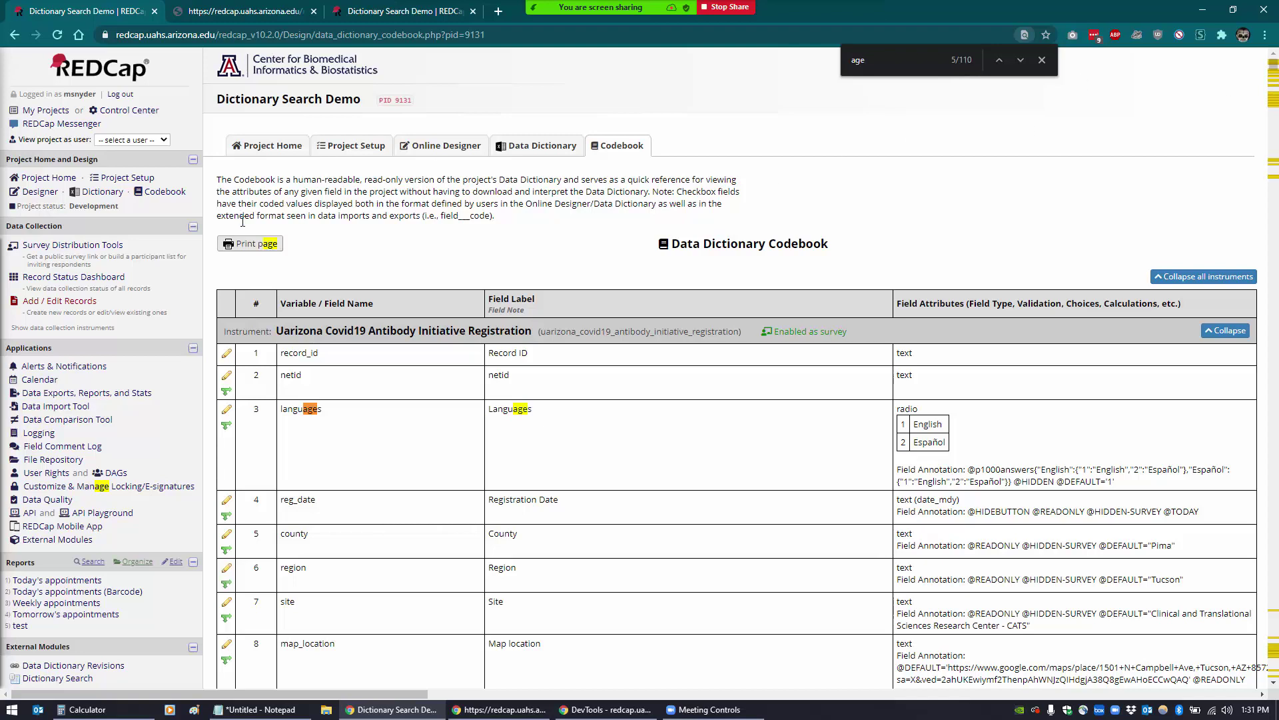
click(141, 488)
scroll(586, 424, down, 8)
scroll(587, 424, down, 4)
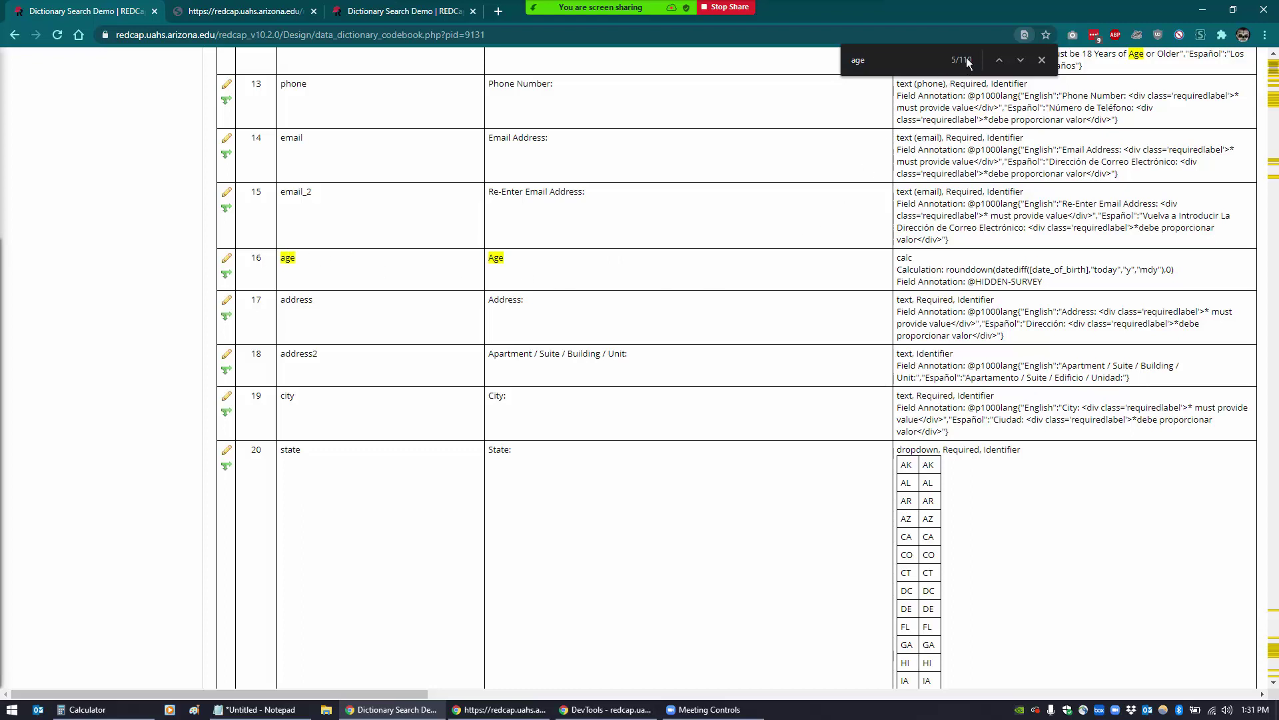
Leave the Codebook and reopen the Dictionary Search module with a blank search
click(454, 16)
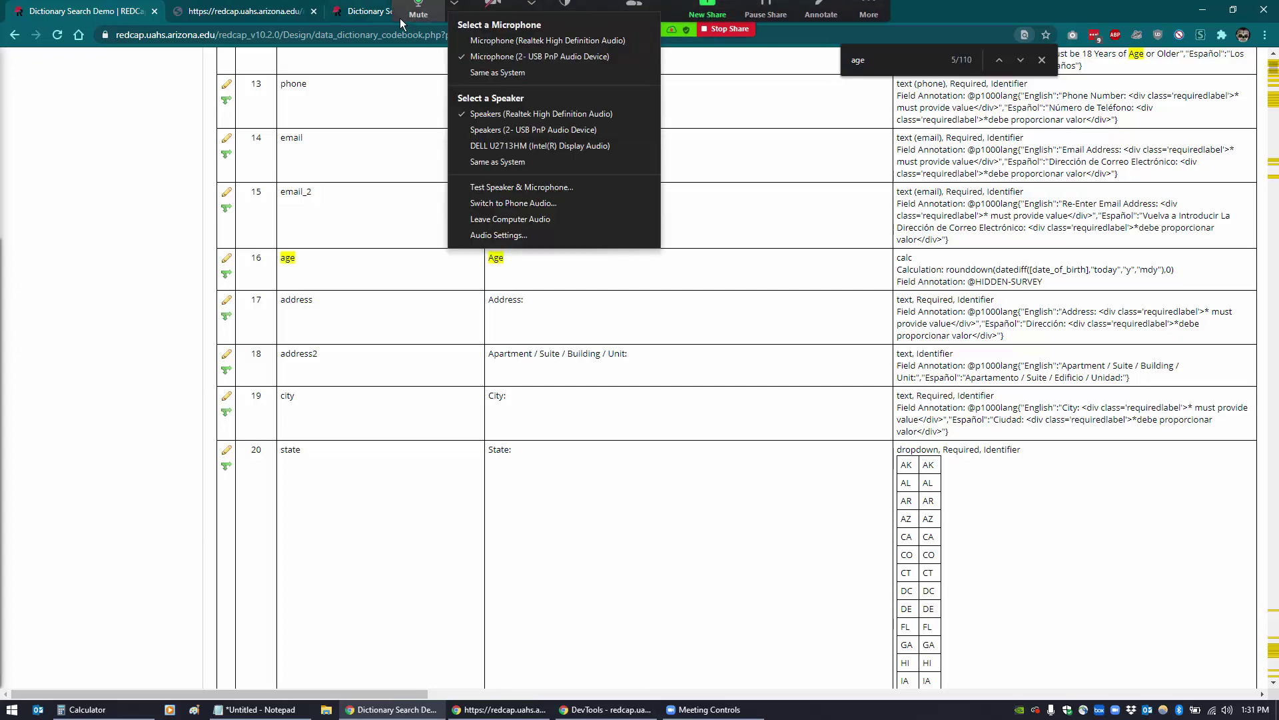
click(353, 12)
click(220, 12)
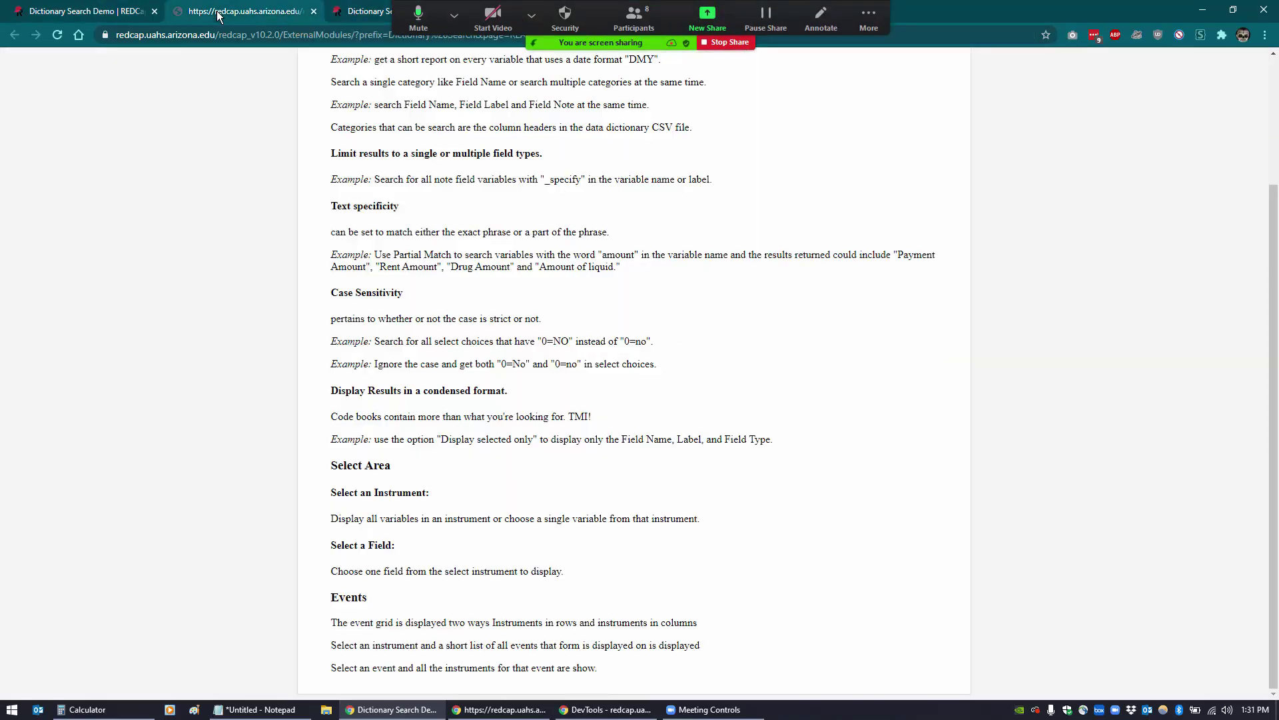
click(133, 14)
scroll(153, 319, up, 5)
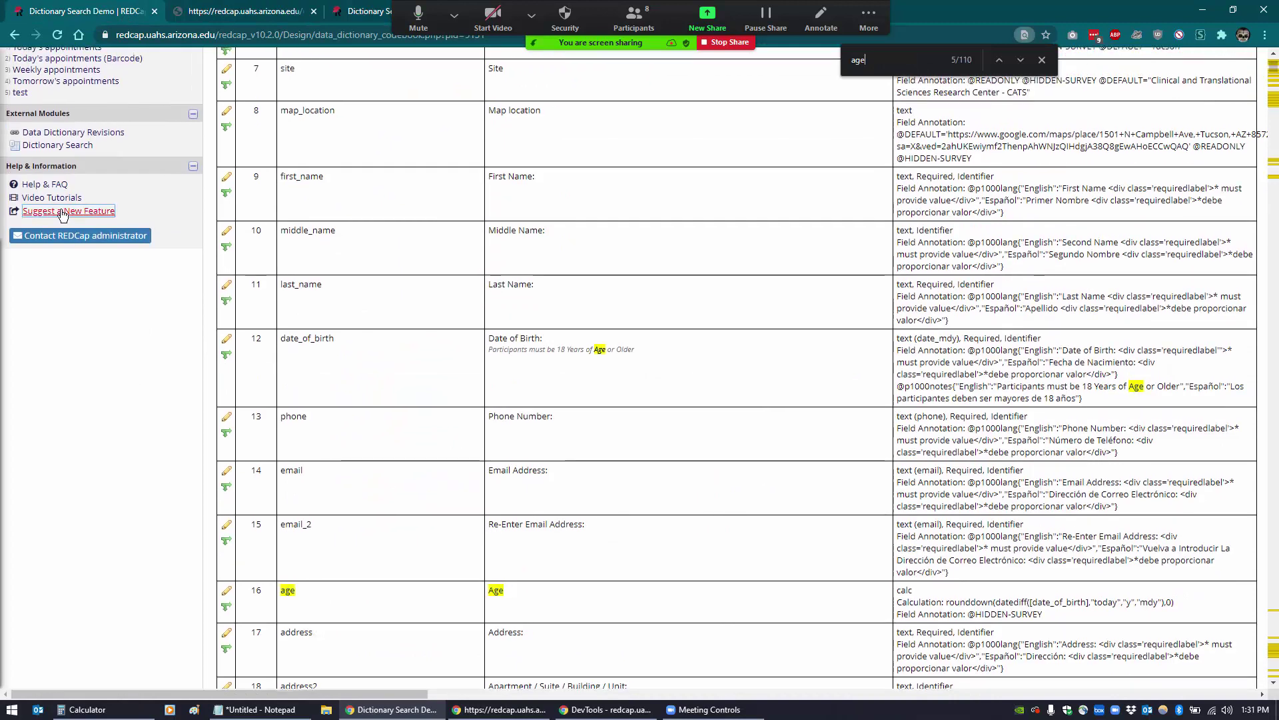
click(42, 146)
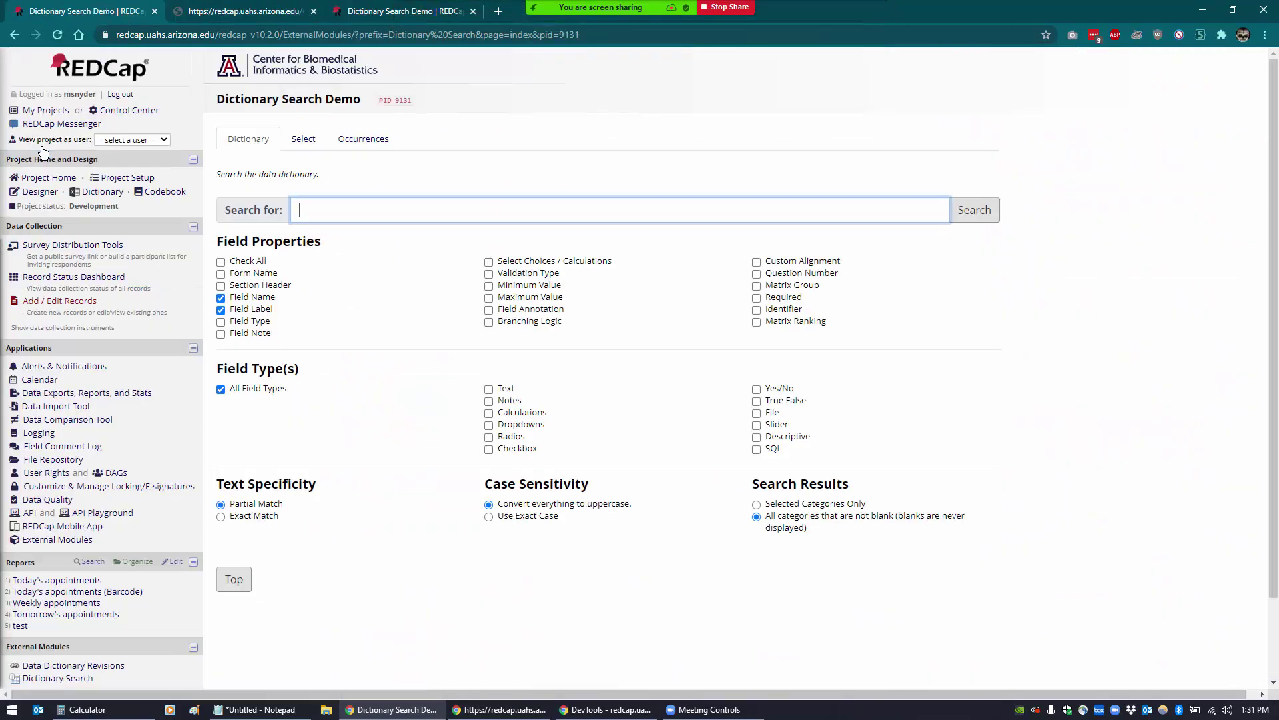